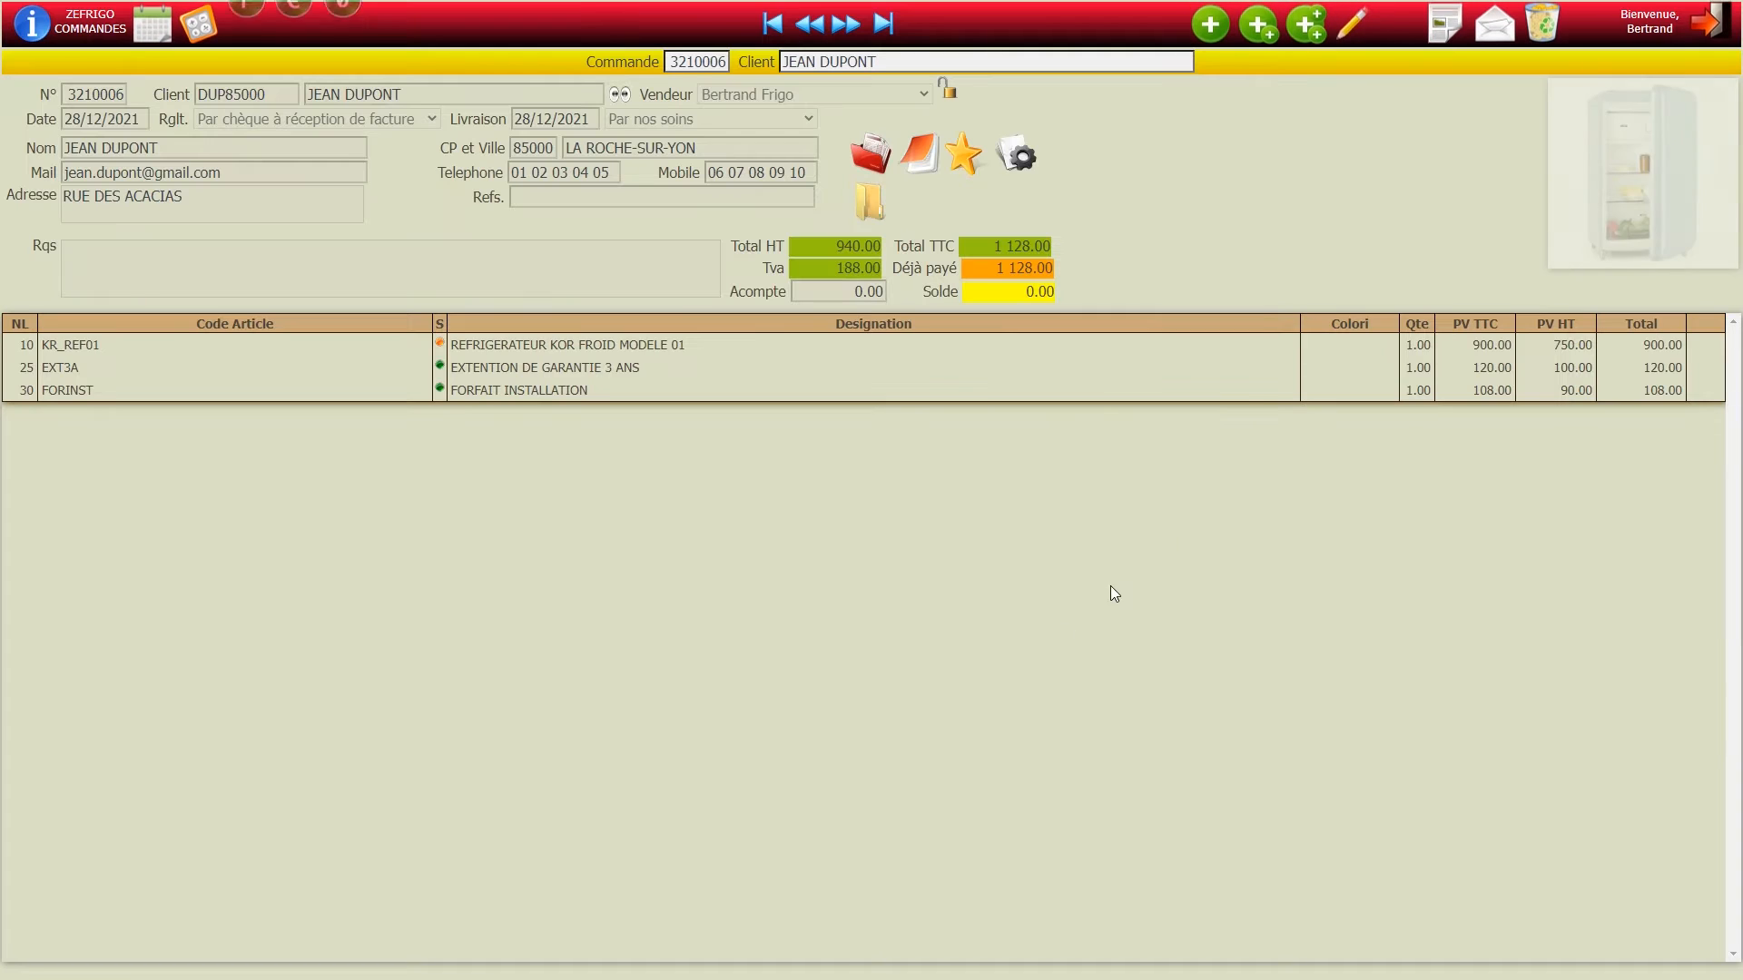
- Create a new sales document and enter the customer's full name and e-mail address
left_click(1209, 29)
left_click(138, 123)
type("CHAMPION DUMONDE")
key("Tab")
type("lechanmpion")
double_click(159, 151)
- Fill in the customer's street address and postal code on the new document
left_click(109, 170)
type("RUE DES FLEURS")
key("Tab")
type("17210")
- Enter the customer's telephone and mobile numbers and choose the town matching the postal code
left_click(547, 148)
type("0102030405")
key("Tab")
type("0307080910")
left_click(833, 146)
left_click(837, 548)
- Set the new document's type to quote (D), validate it, and leave the order screen
left_click(286, 44)
left_click(286, 44)
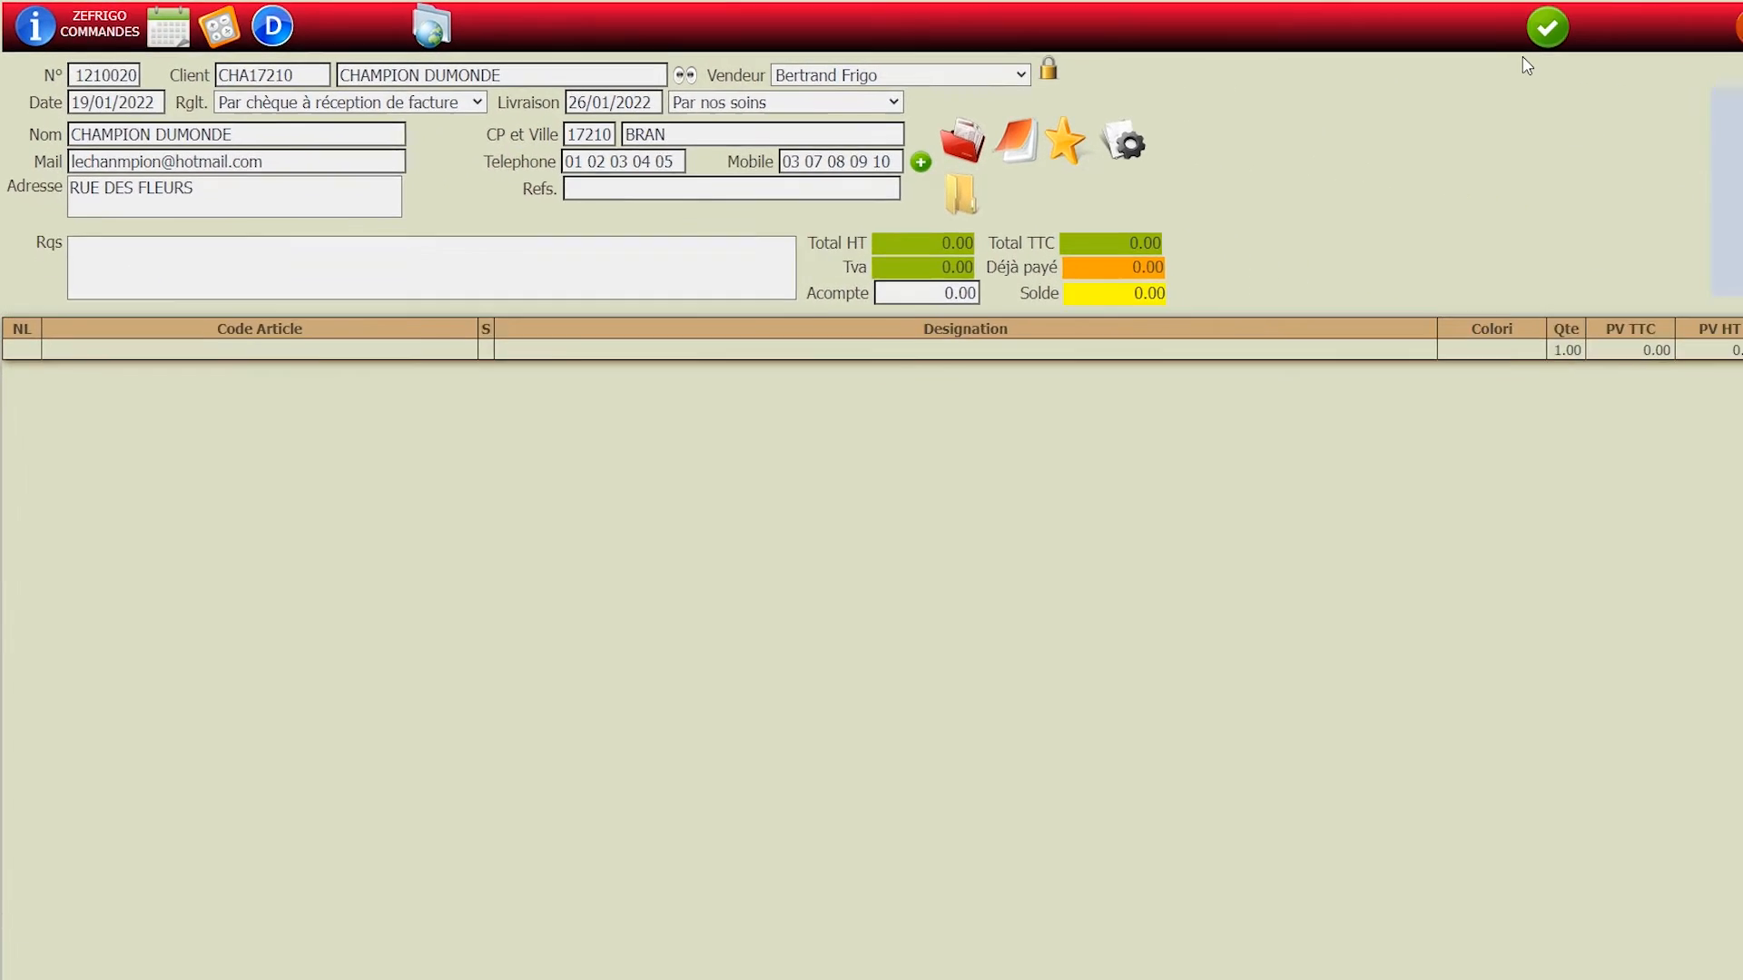
left_click(1398, 29)
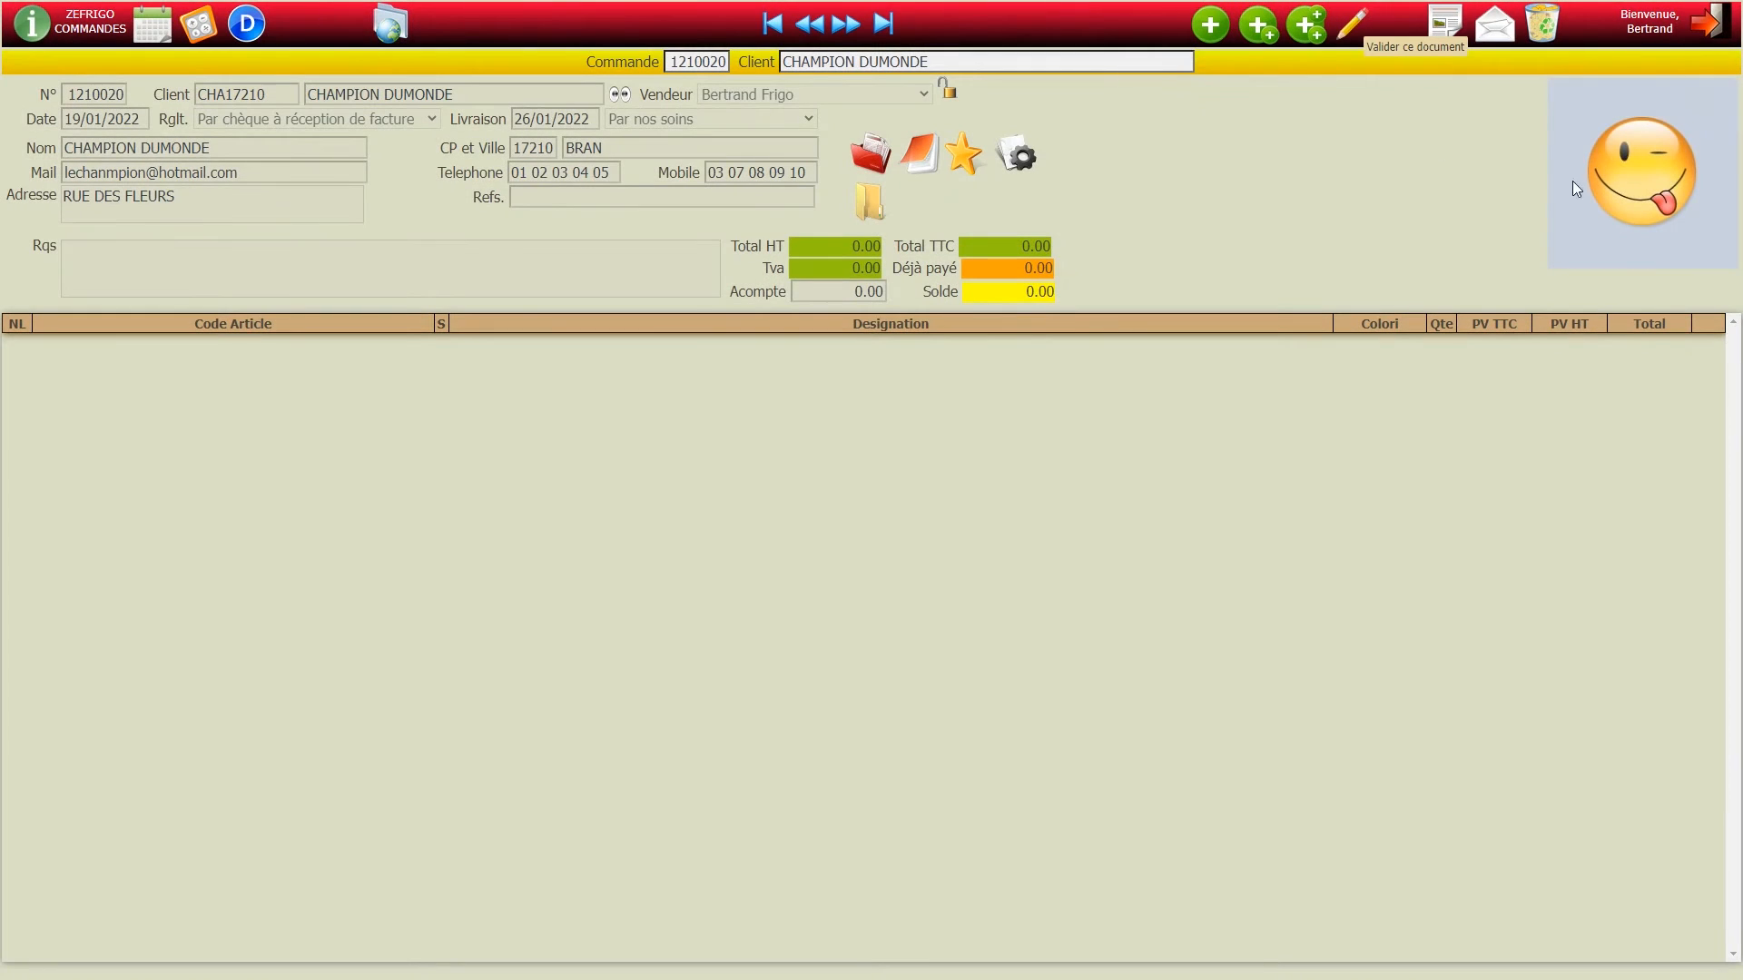
left_click(1729, 38)
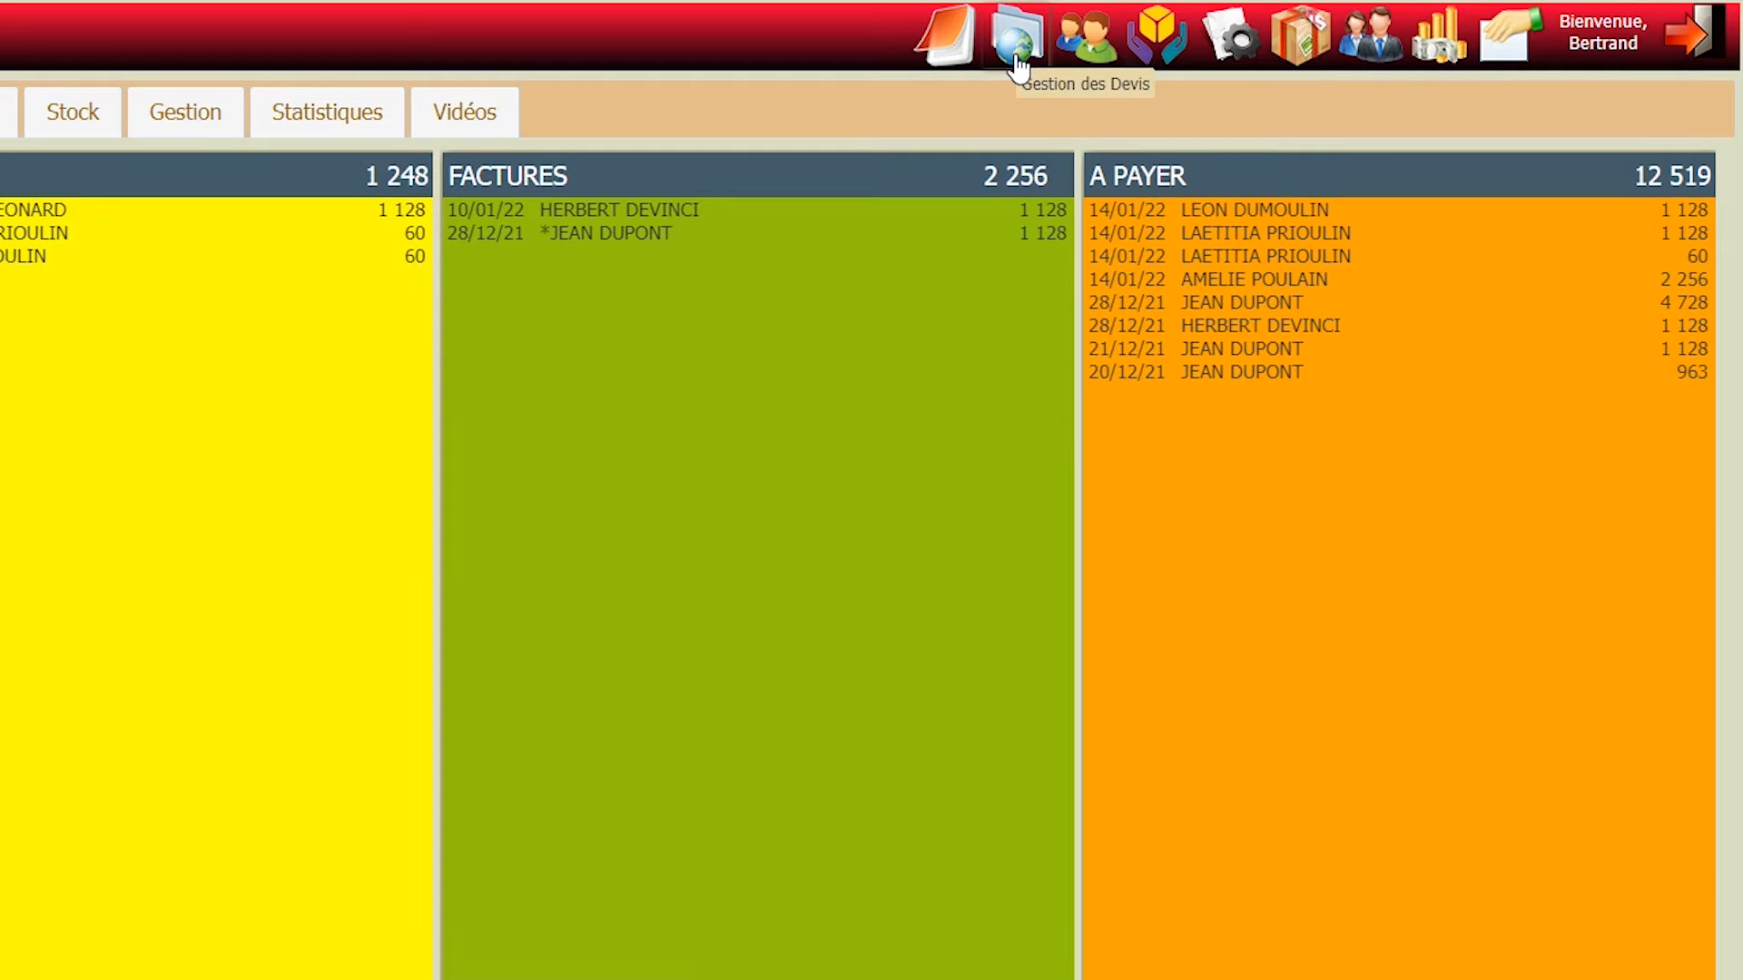
- Open the quote management list and view the salesperson and document of the 1128 € REFRIGERATEUR KOR FROID MODELE 02 quote
left_click(1017, 58)
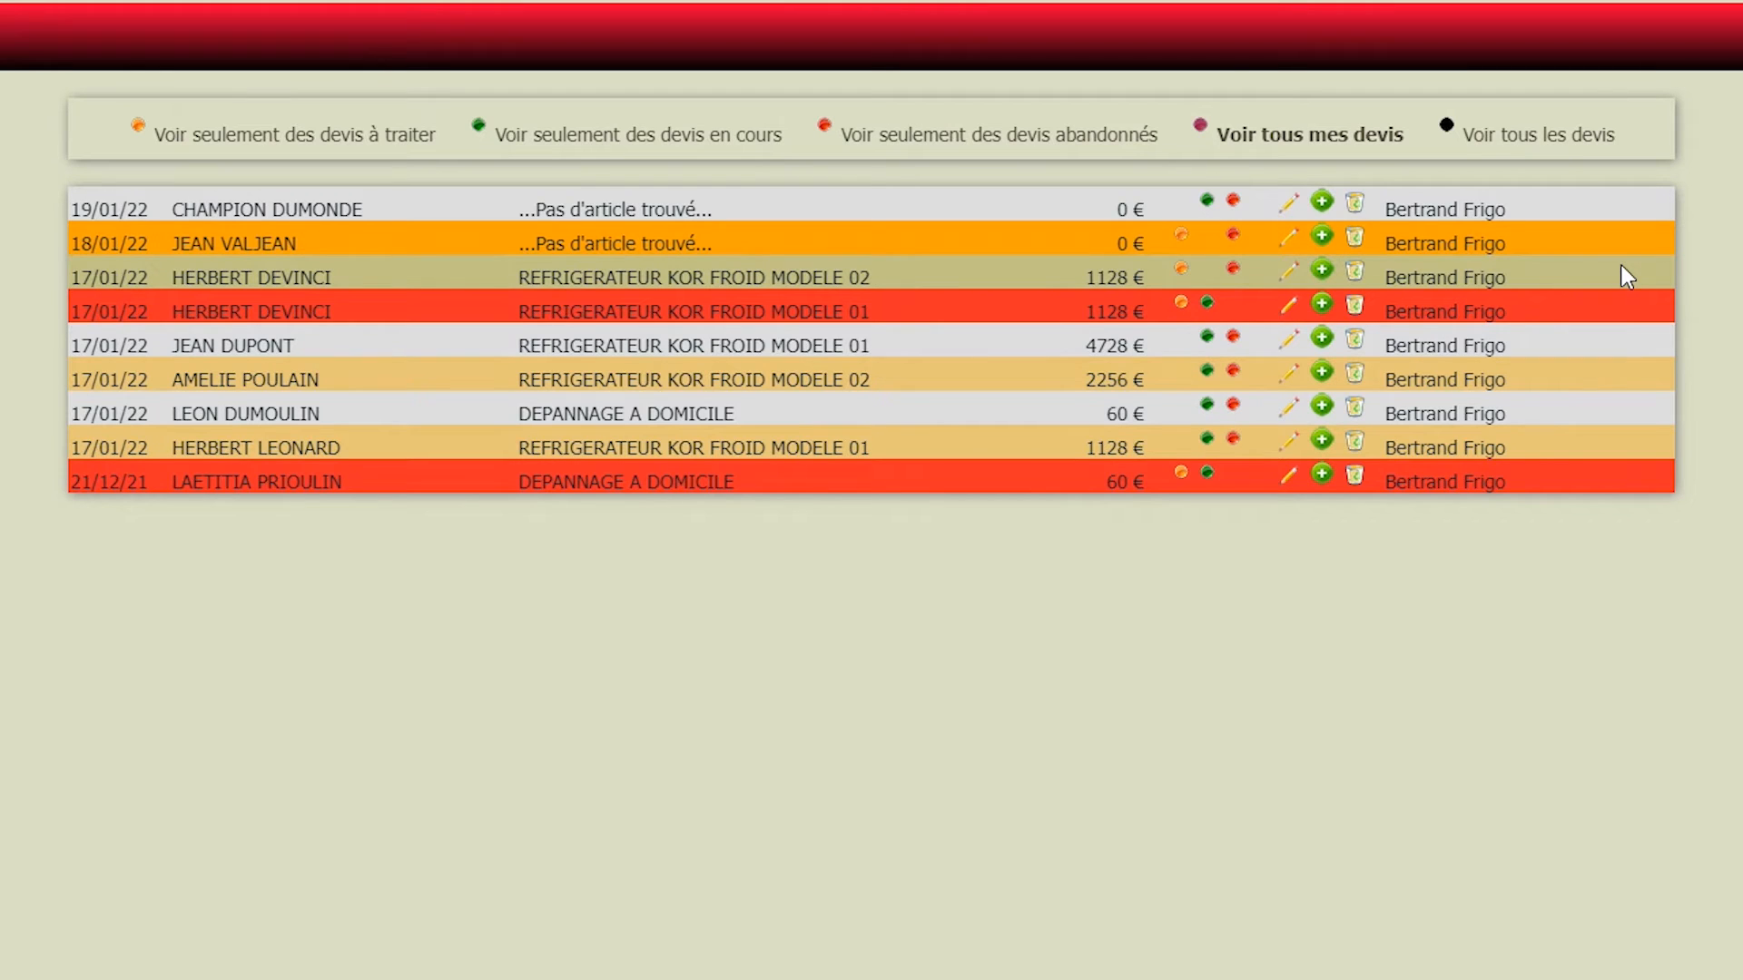
left_click_drag(1502, 278, 1382, 277)
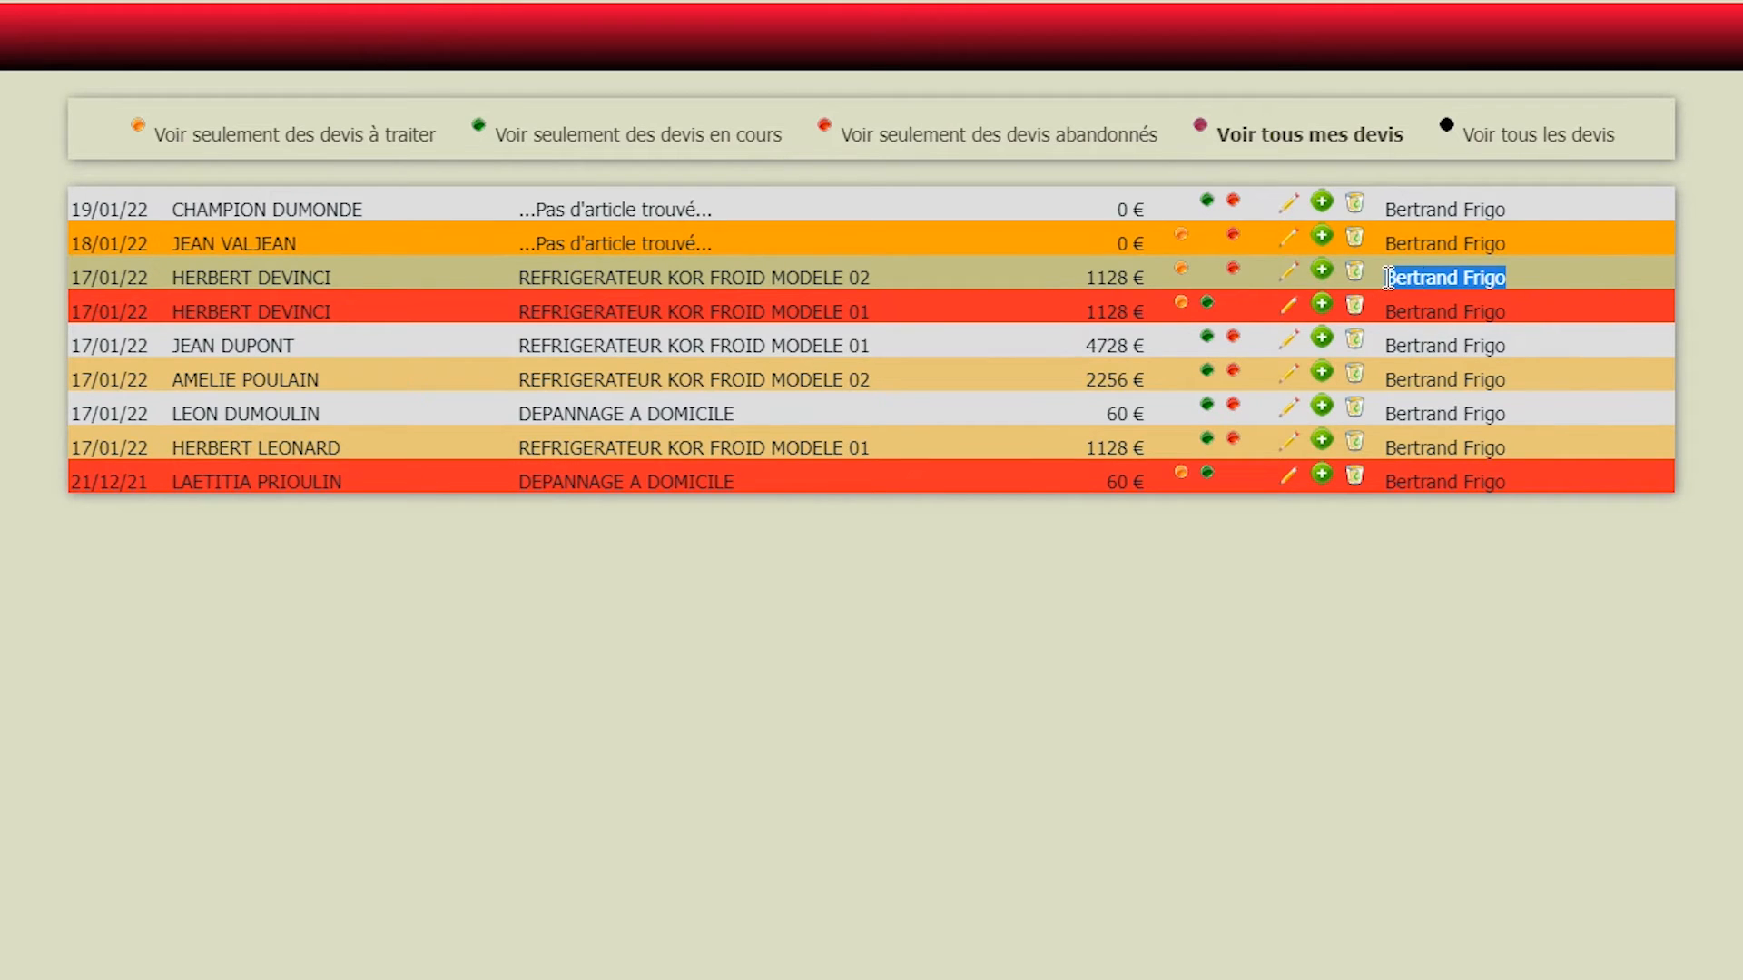
left_click(1314, 719)
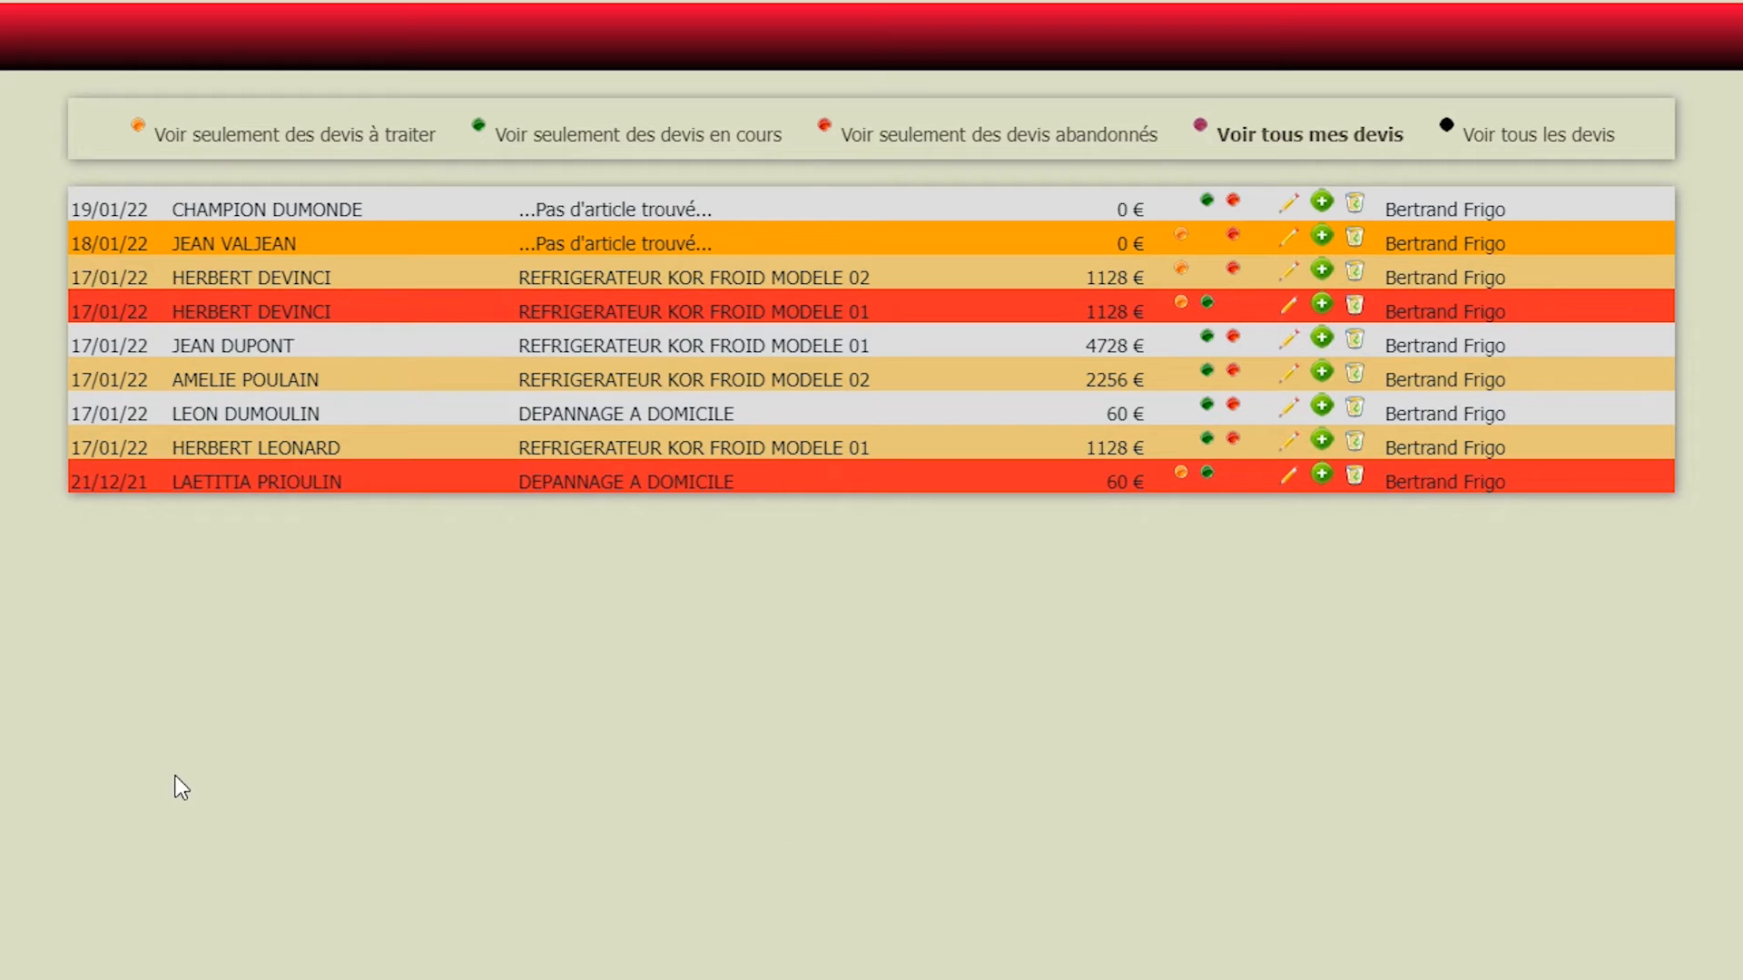
left_click(665, 287)
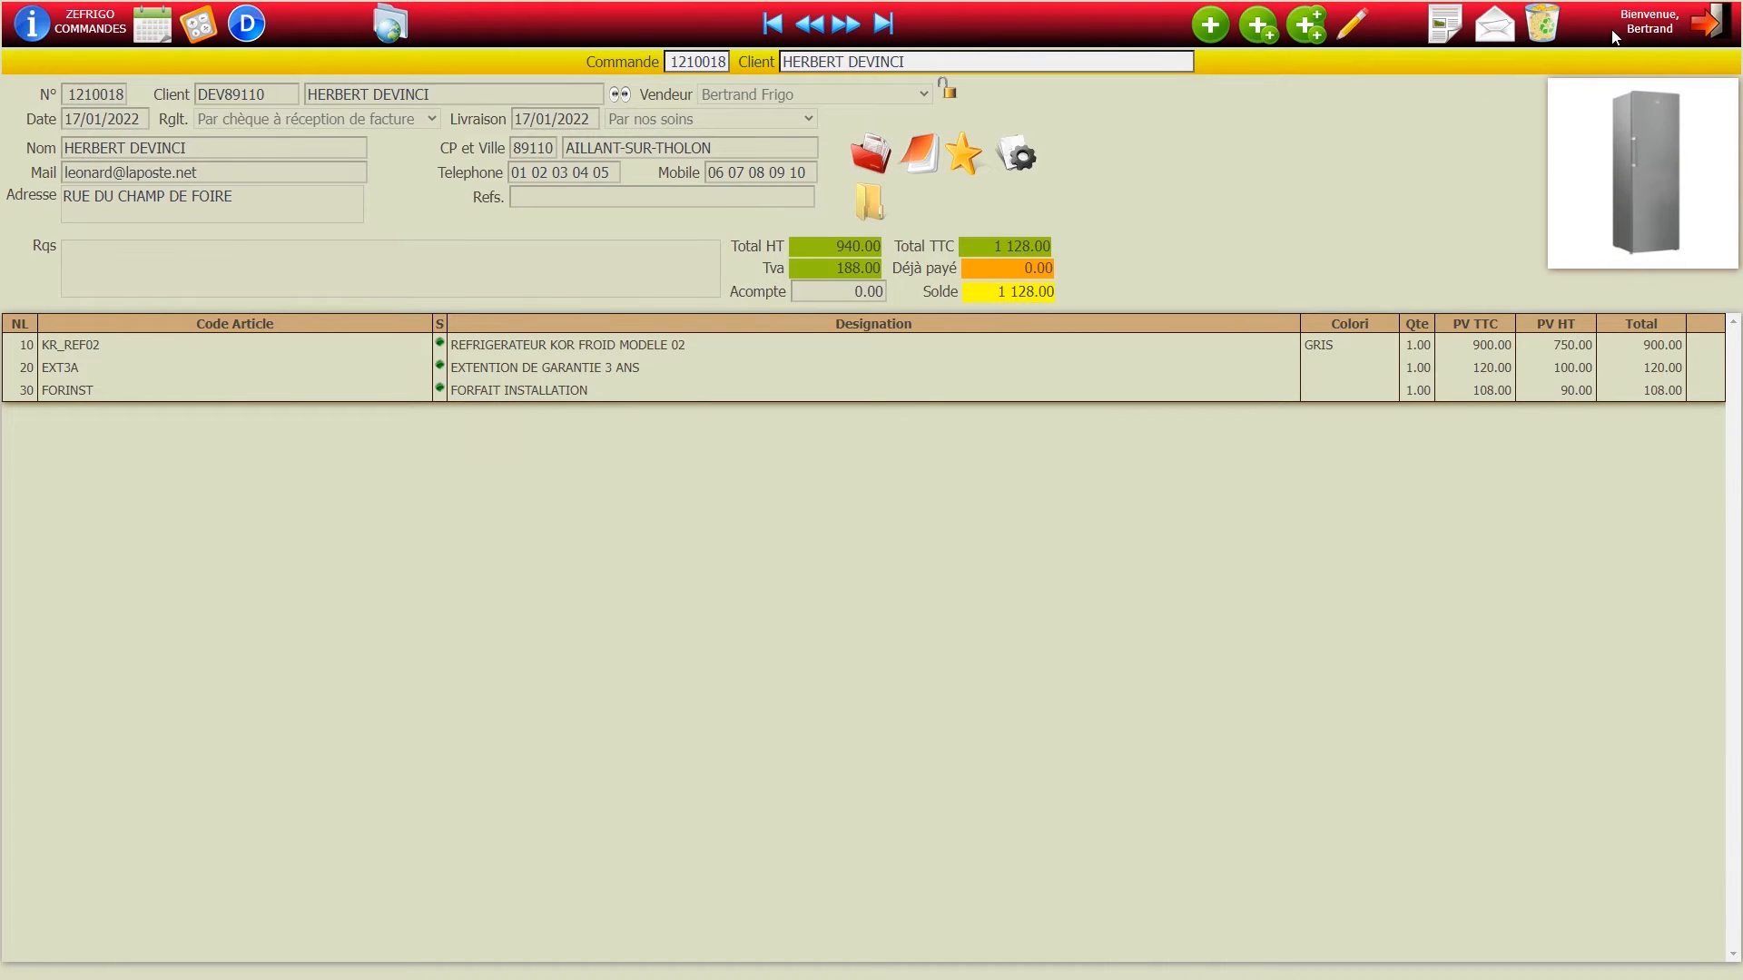
left_click(1708, 24)
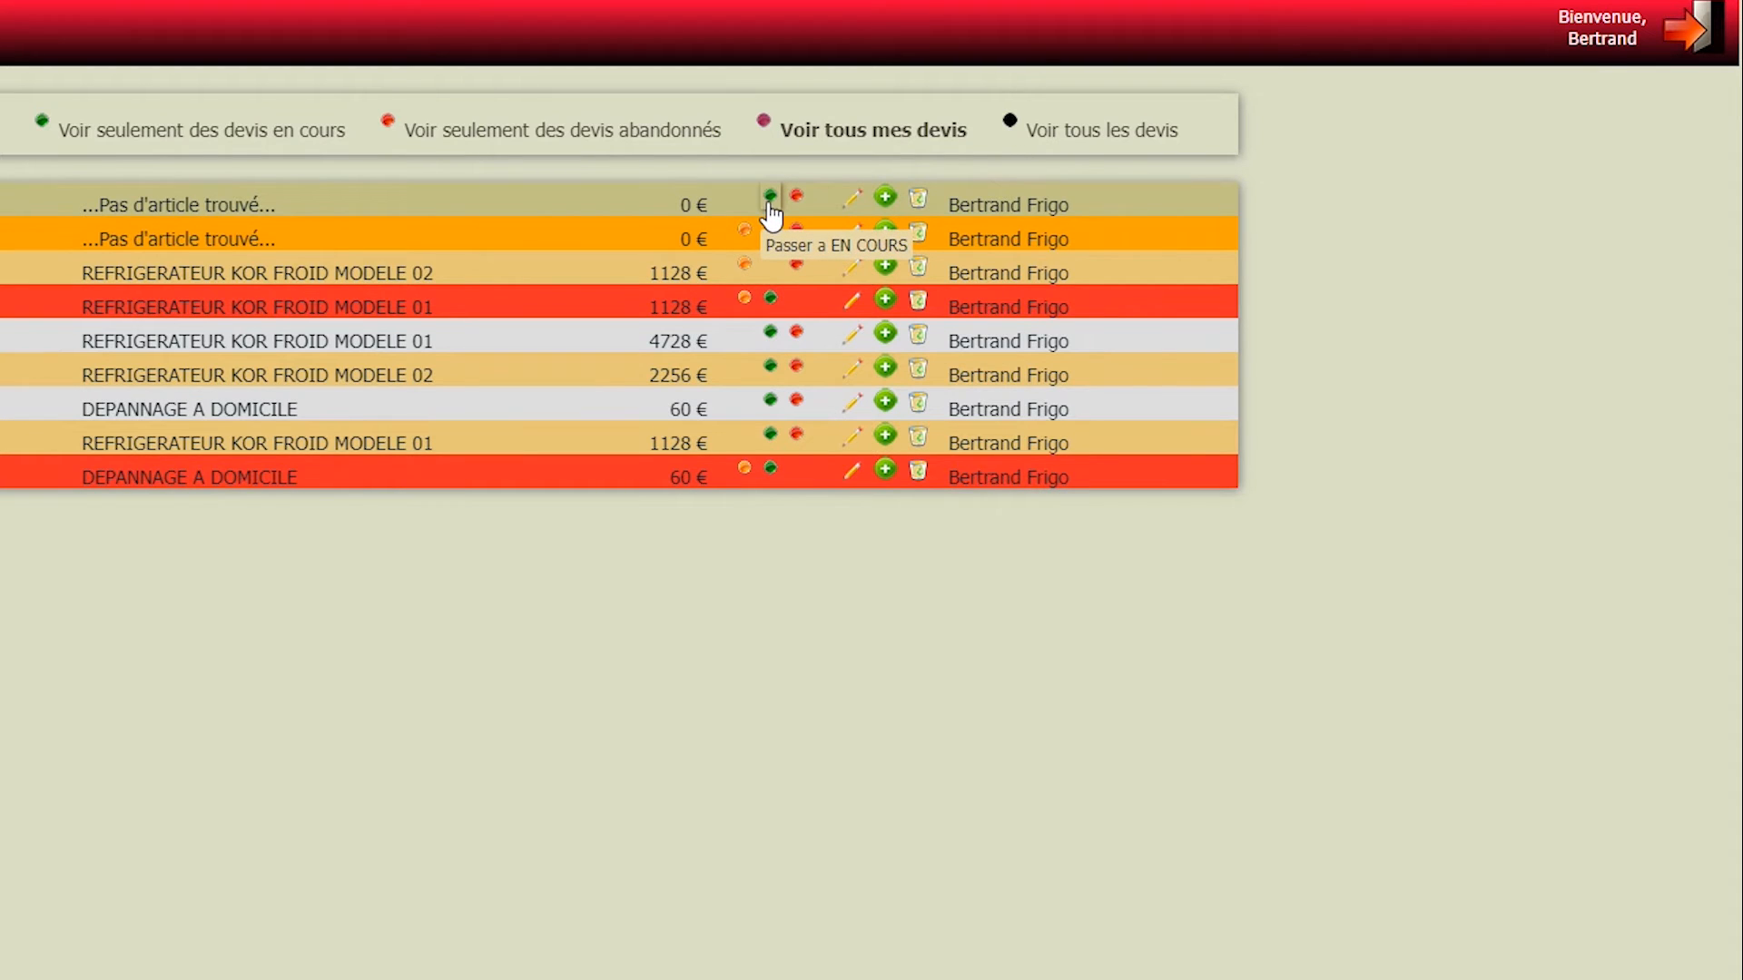
- Switch the 19/01/22 quote's status to in progress, to be processed, abandoned, and finally back to in progress
left_click(769, 203)
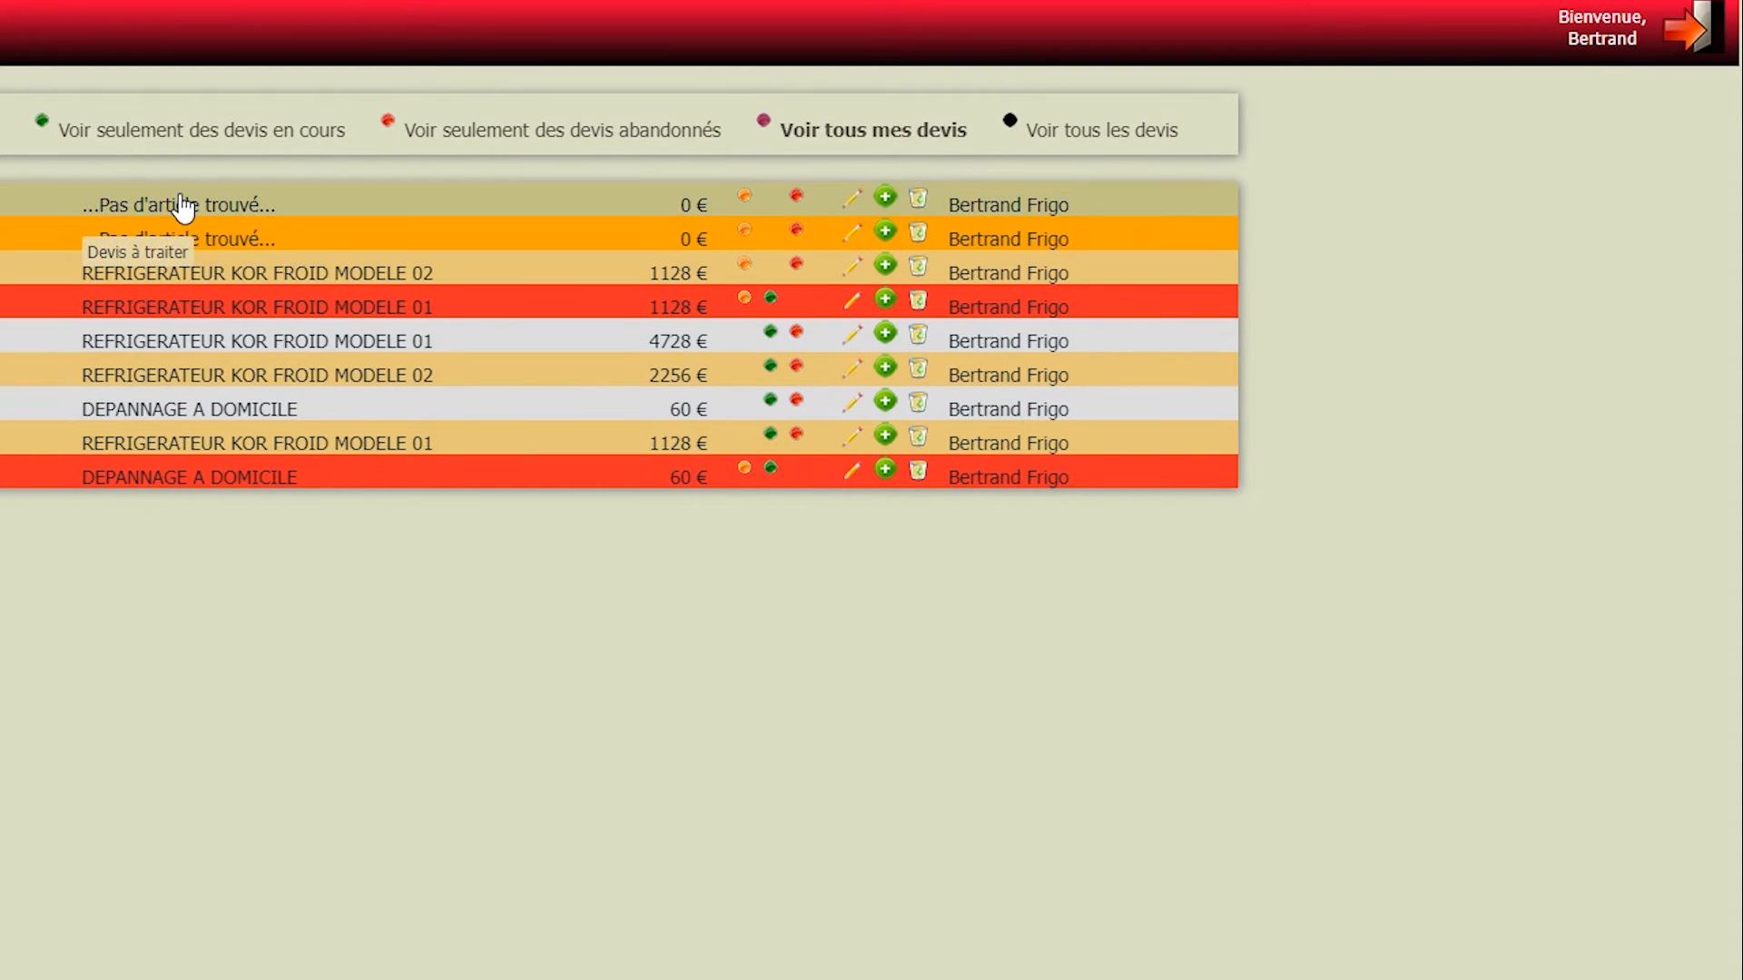
left_click(751, 205)
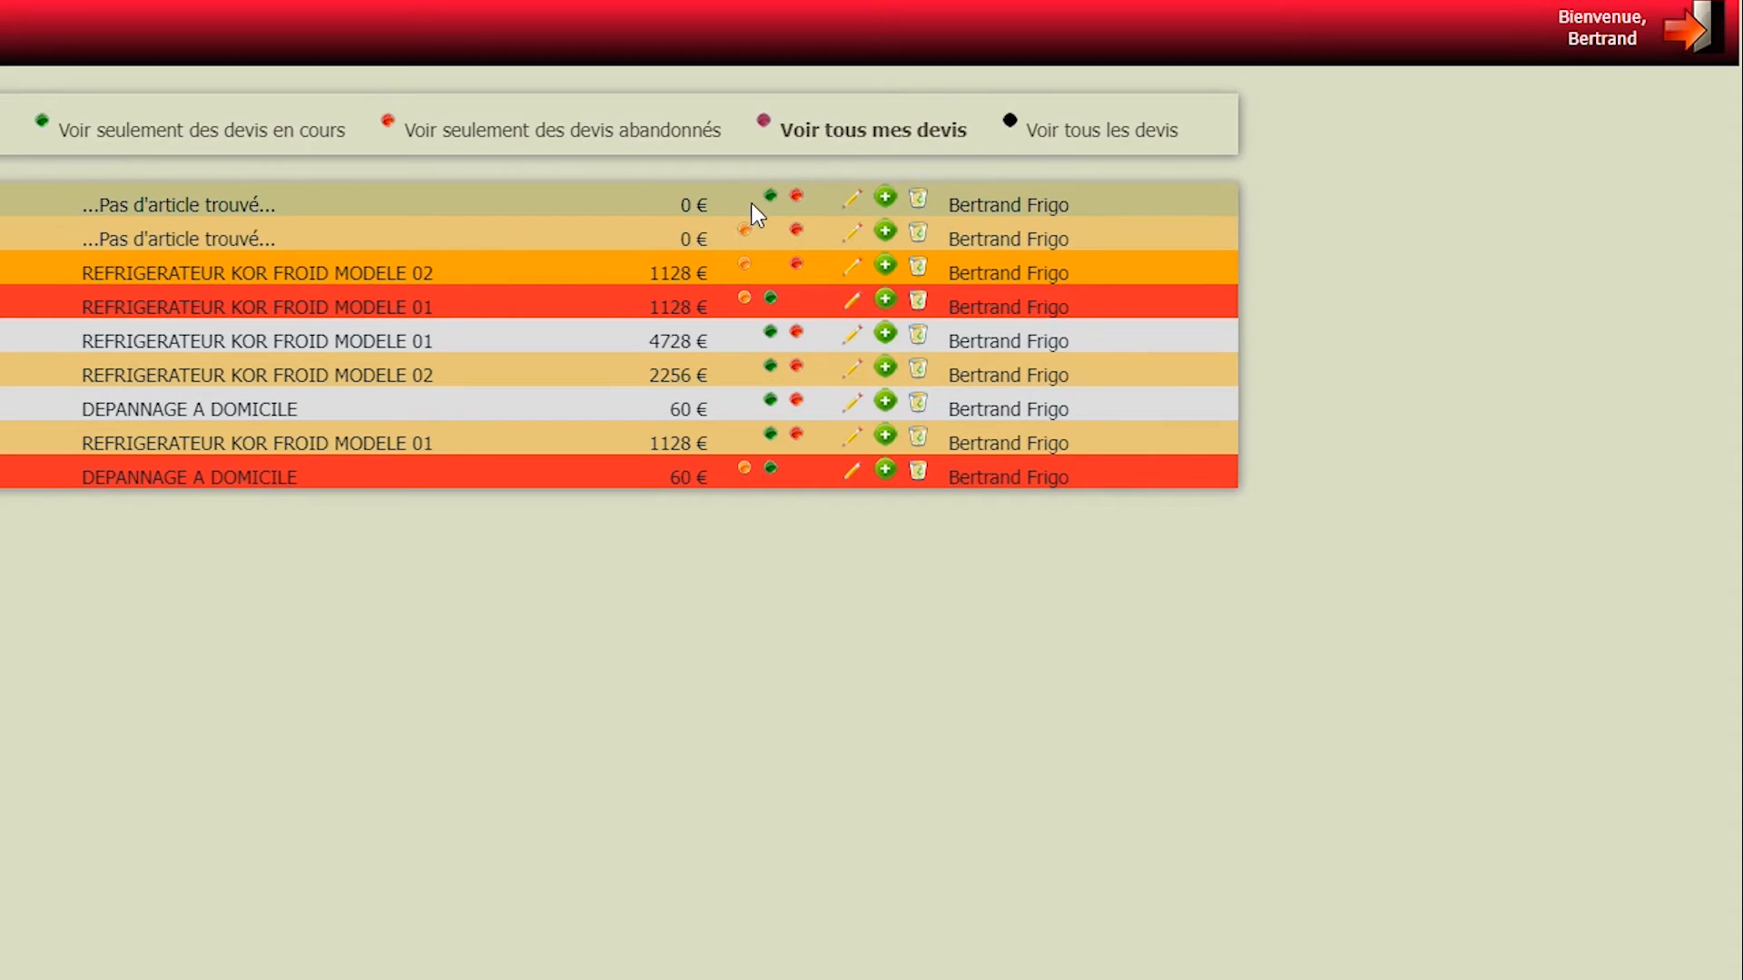
left_click(797, 197)
left_click(771, 204)
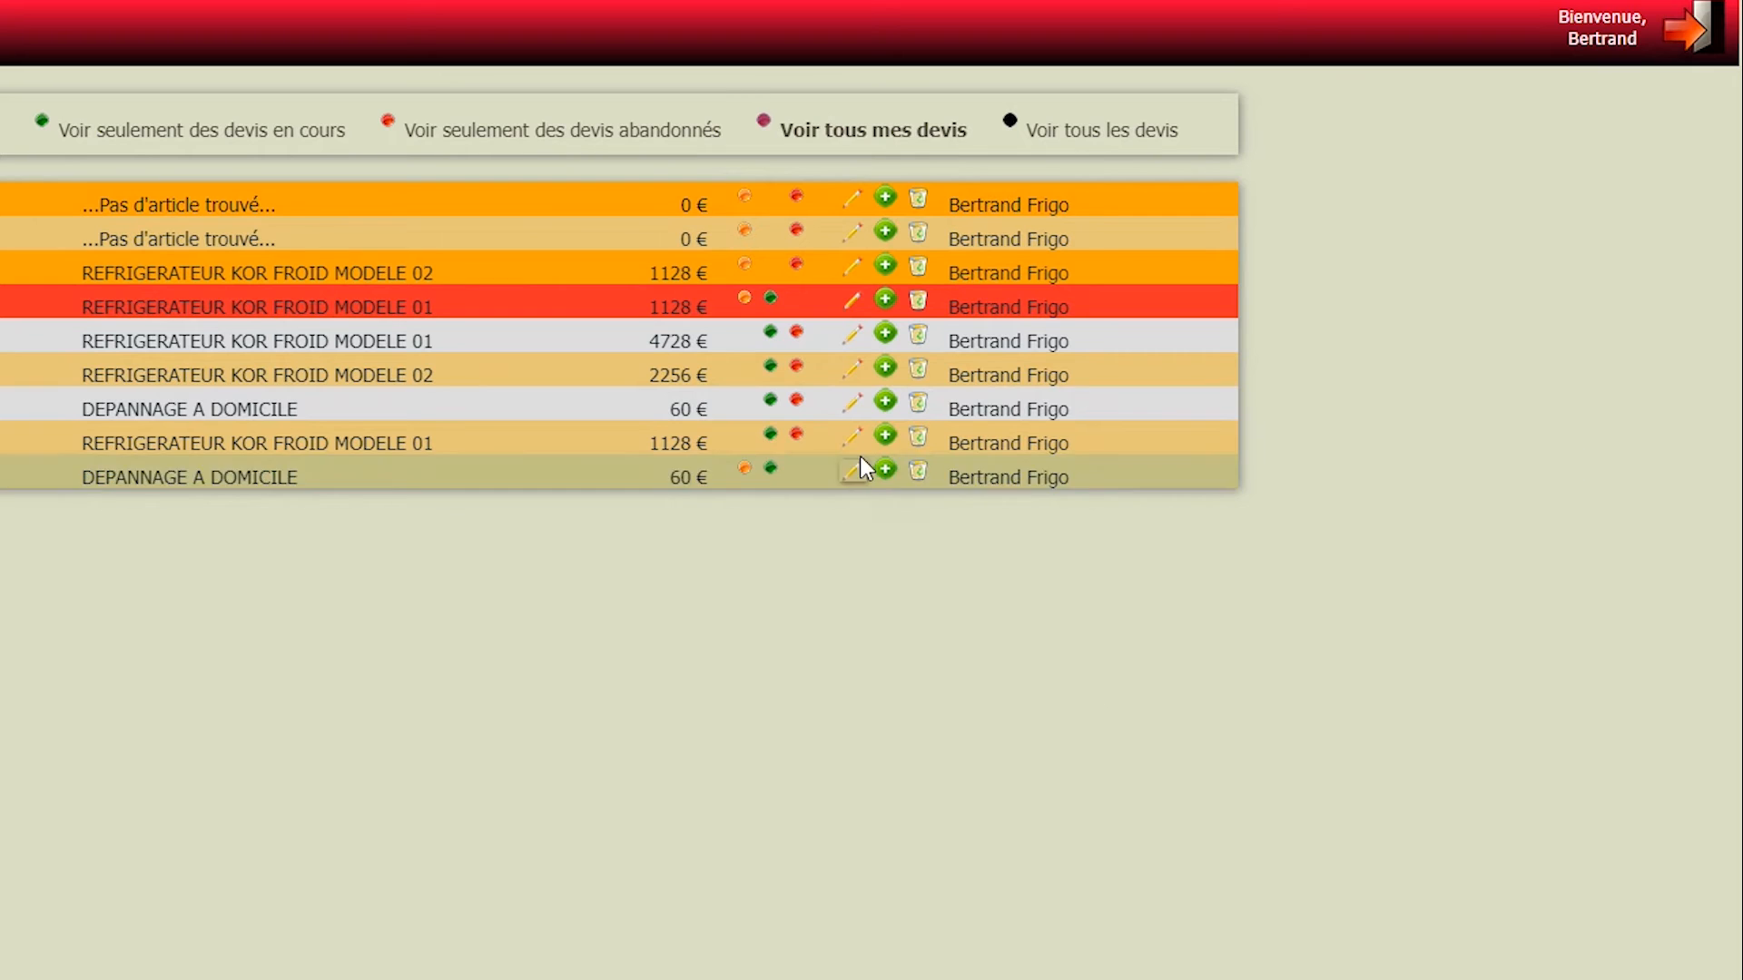
- Open the follow-up notes of the 1128 € REFRIGERATEUR KOR FROID MODELE 02 quote and review its customer line and total
left_click(853, 272)
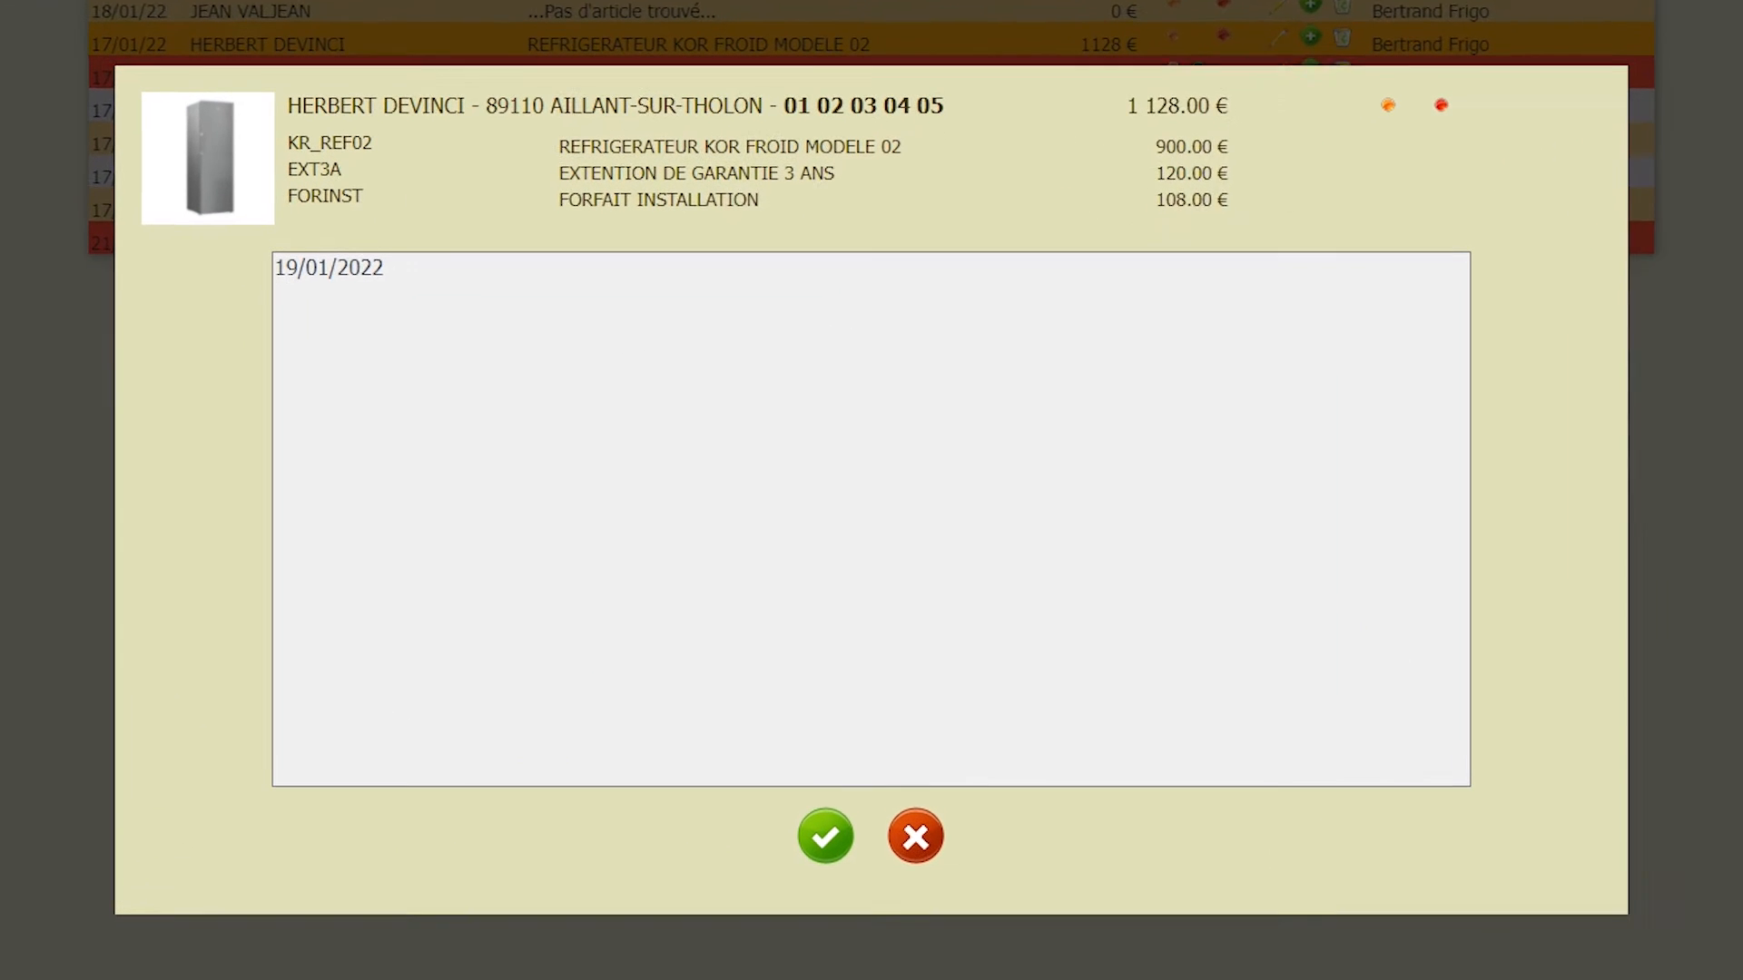
left_click_drag(267, 96, 968, 96)
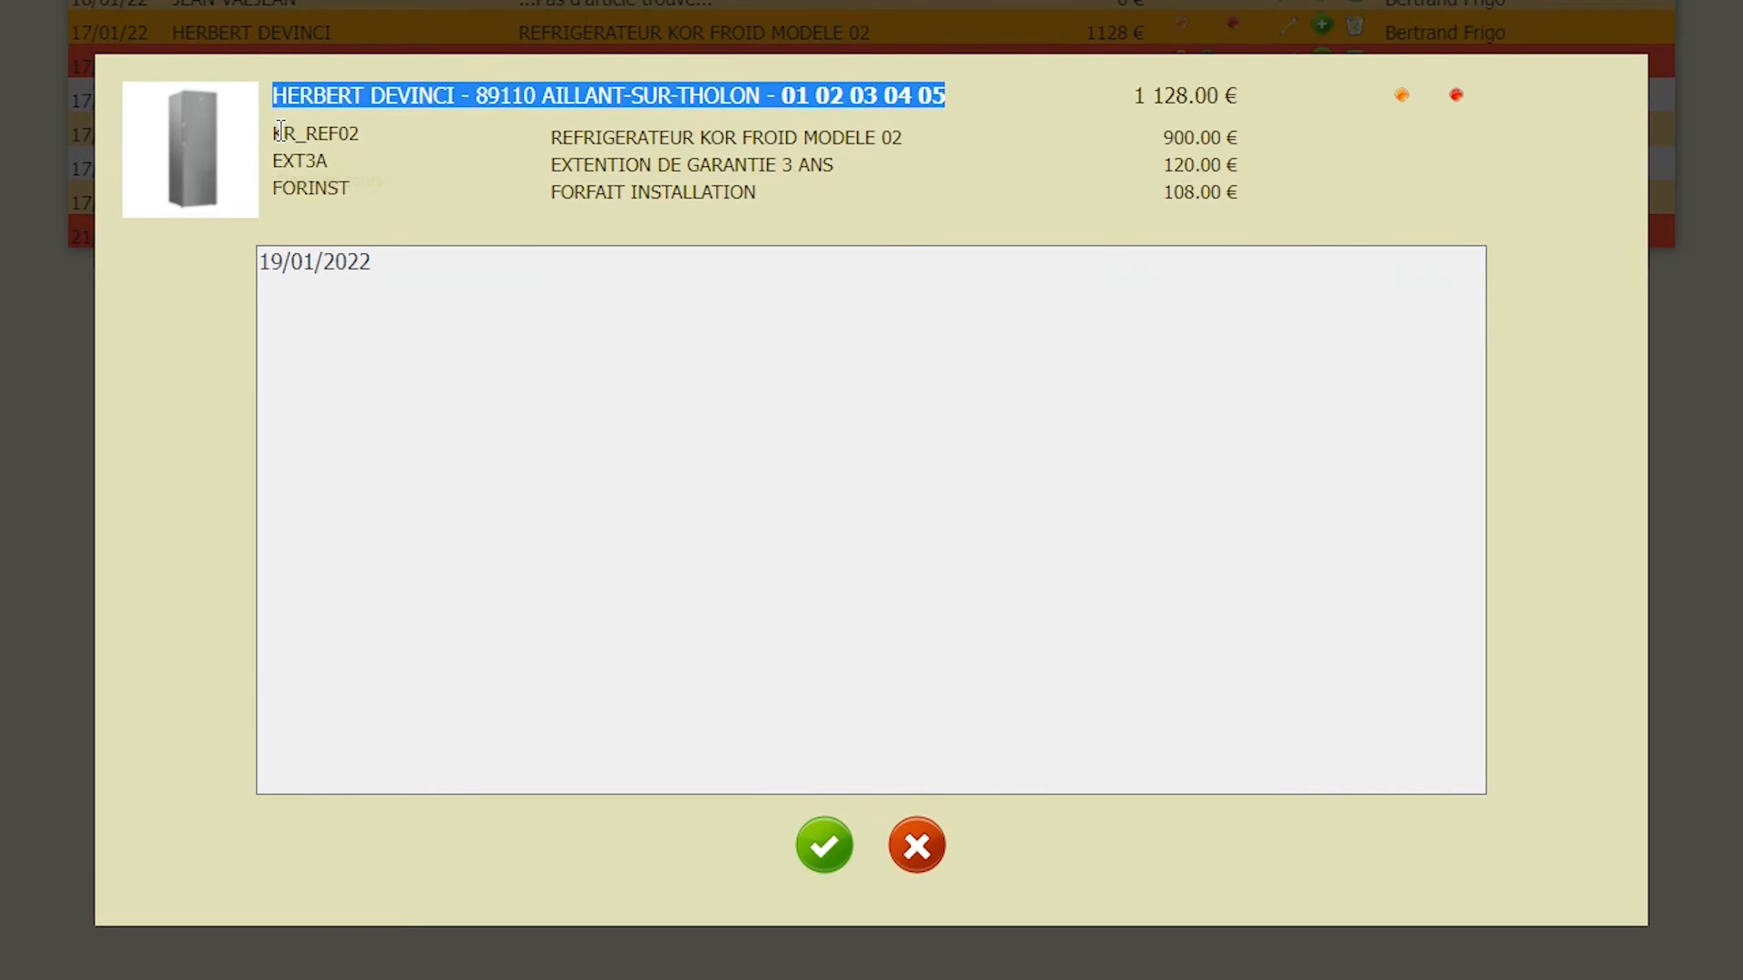
left_click(305, 182)
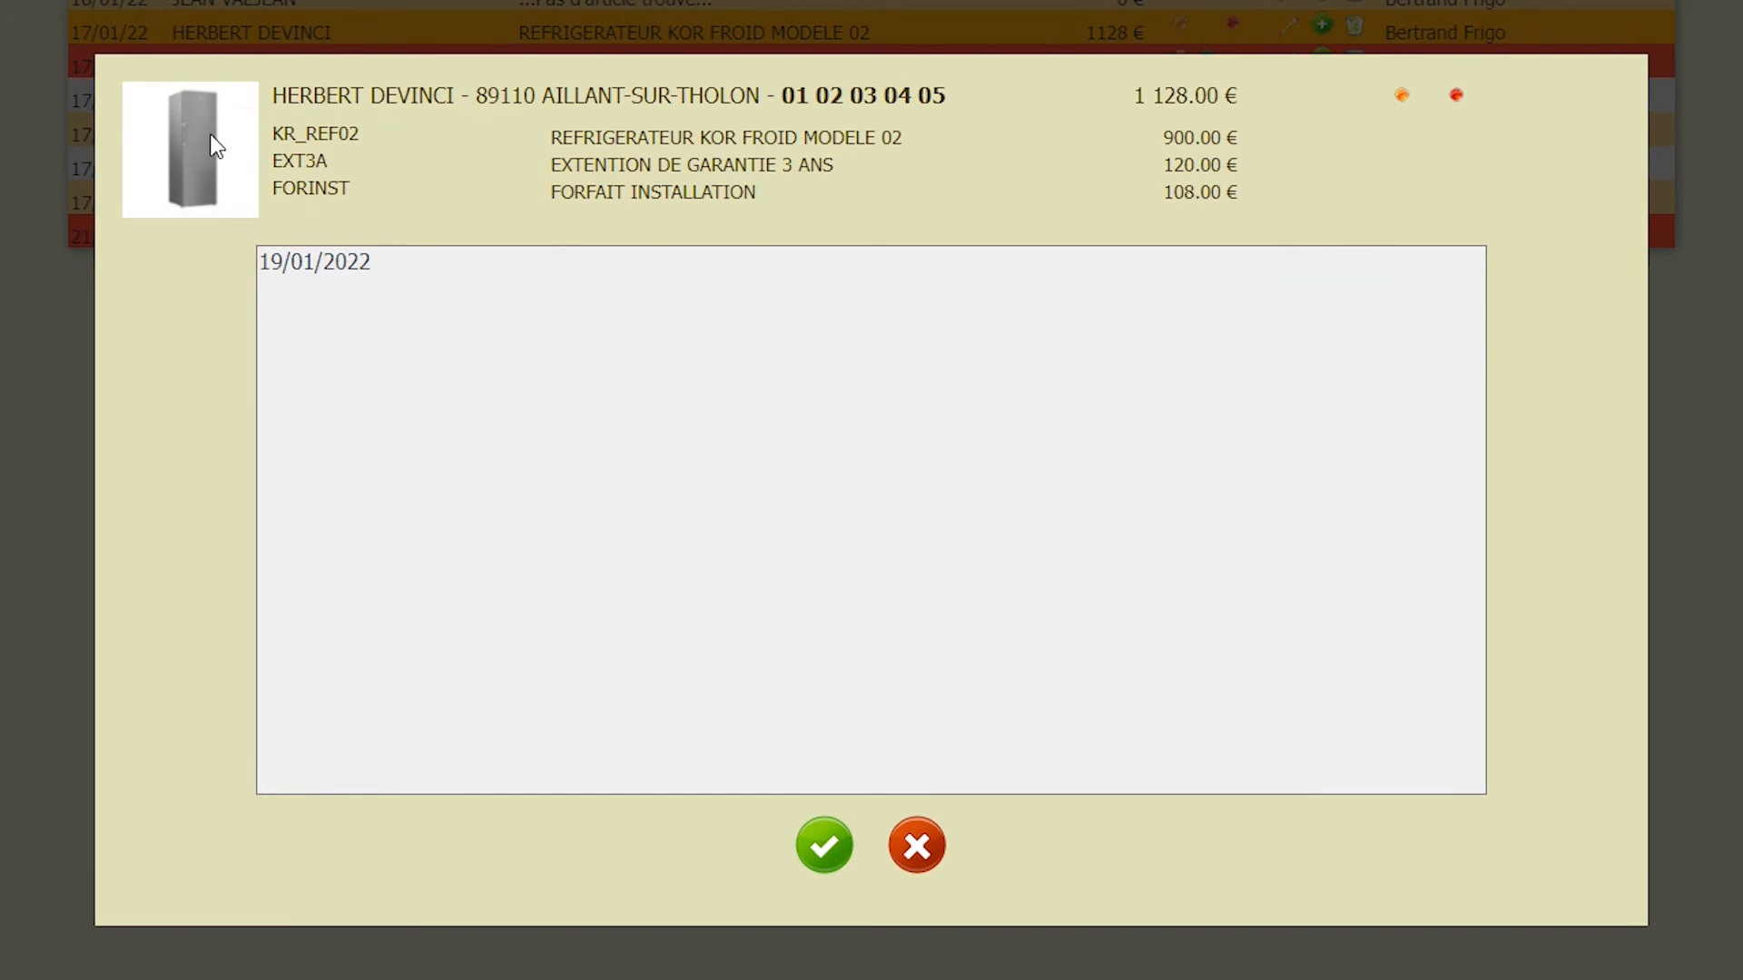
left_click_drag(1132, 96, 1256, 105)
left_click(1326, 147)
- Add "- Appel téléphonique - Relancer dans une semaine" after the 19/01/2022 date in the follow-up notes and save
left_click(405, 258)
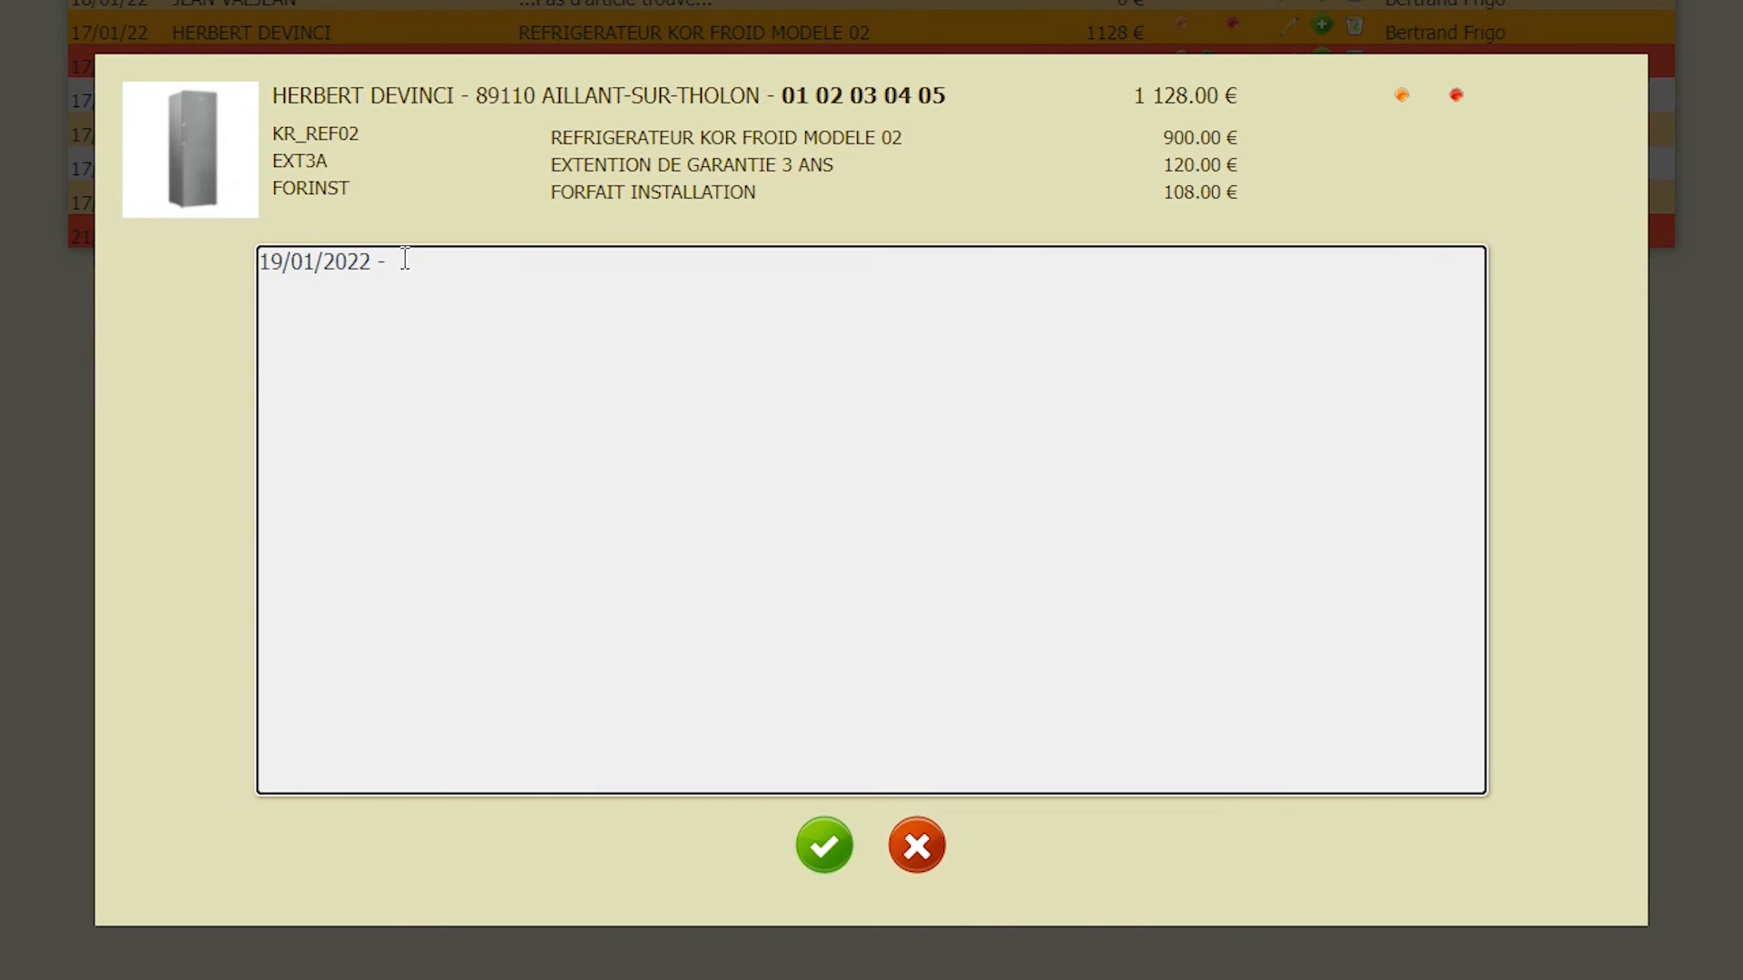
type("Appel téléphonique - Relan")
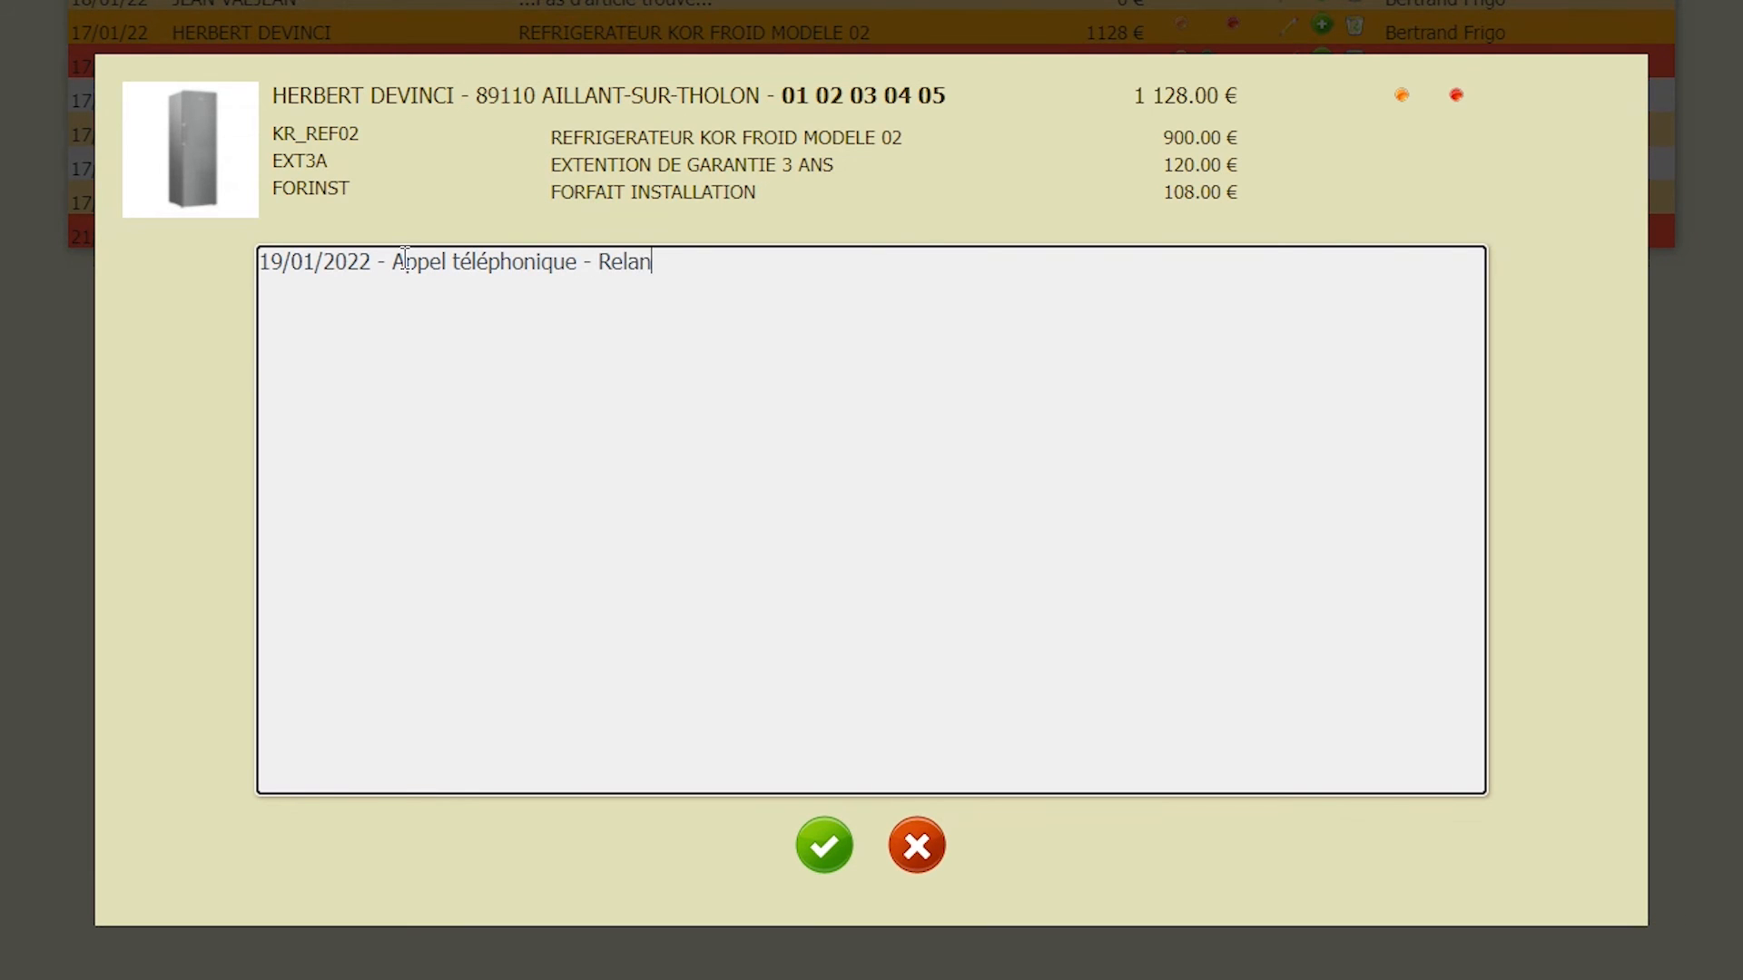
type("cer dans une semaine")
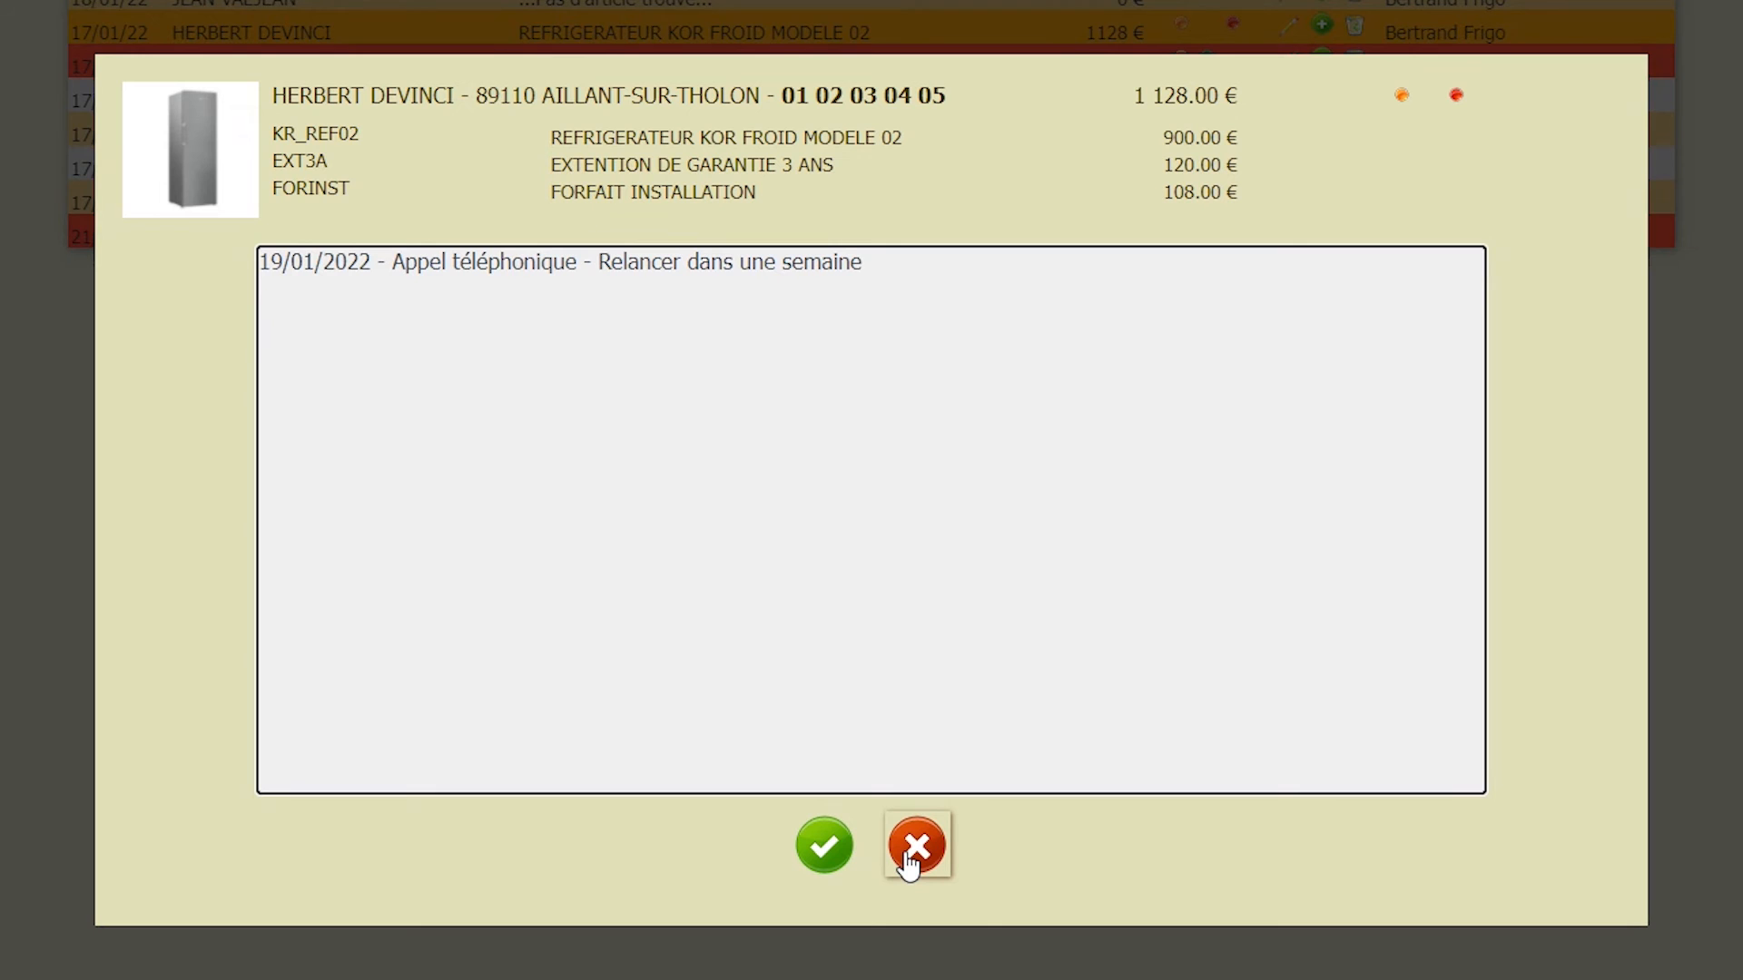
left_click(836, 844)
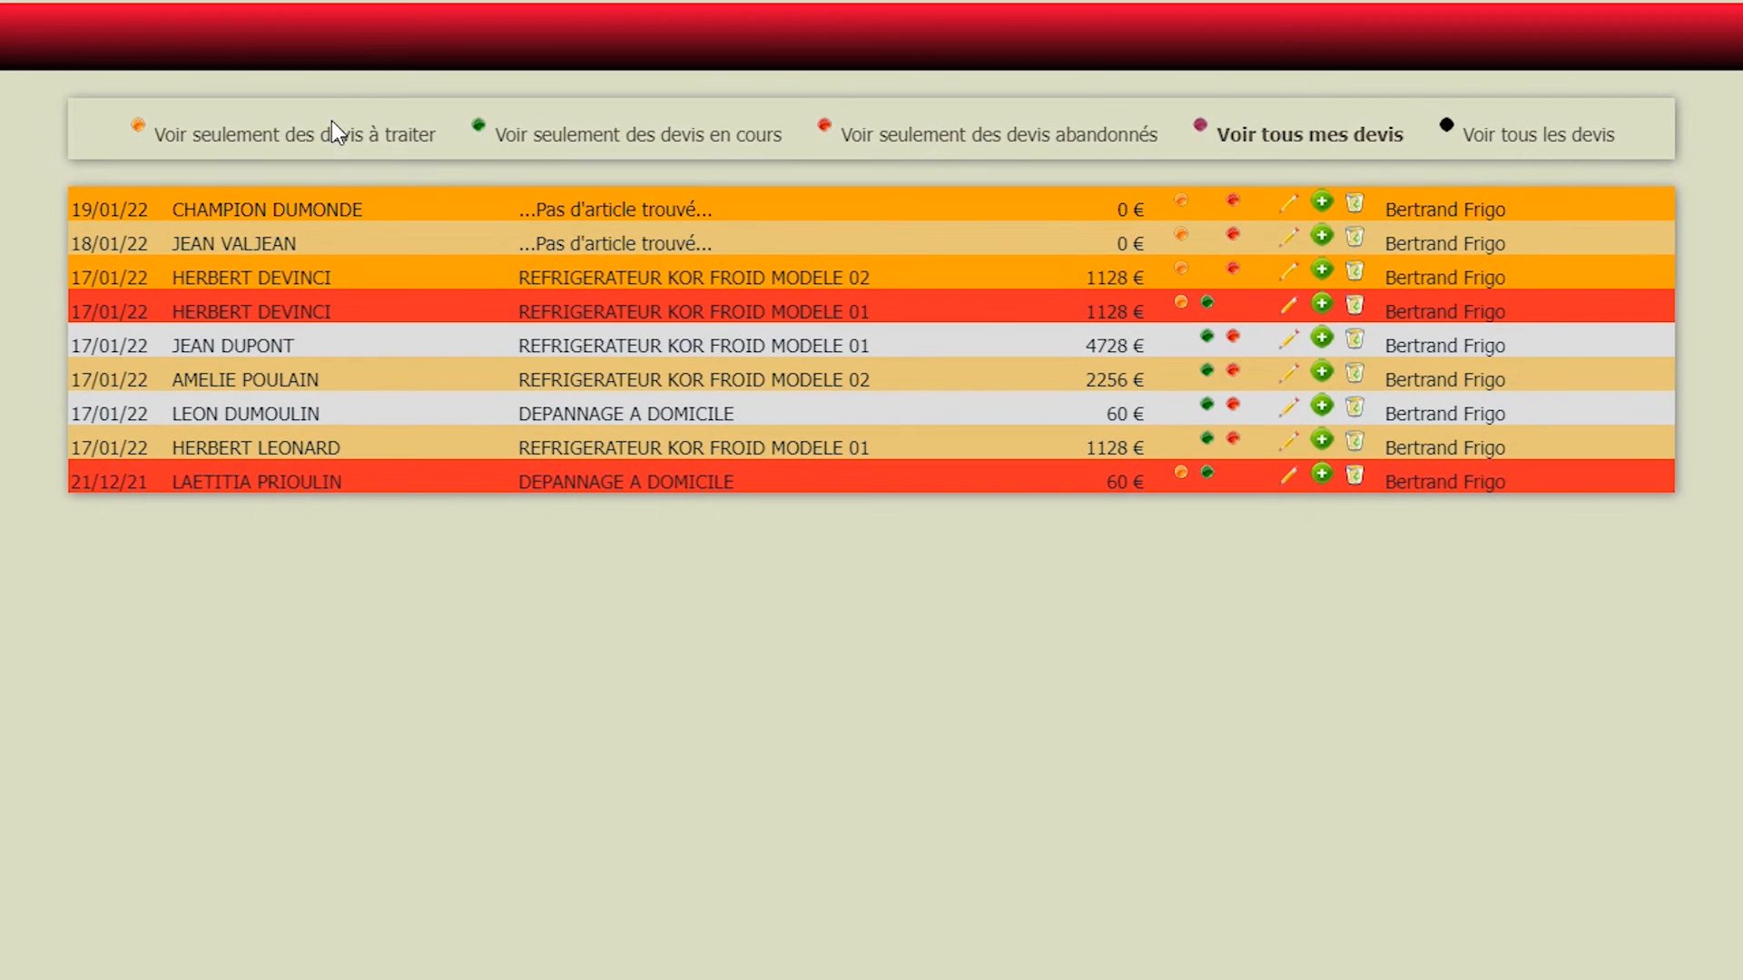
- Filter the quote list by to be processed, in progress, abandoned, all quotes, and finally all own quotes
left_click(138, 125)
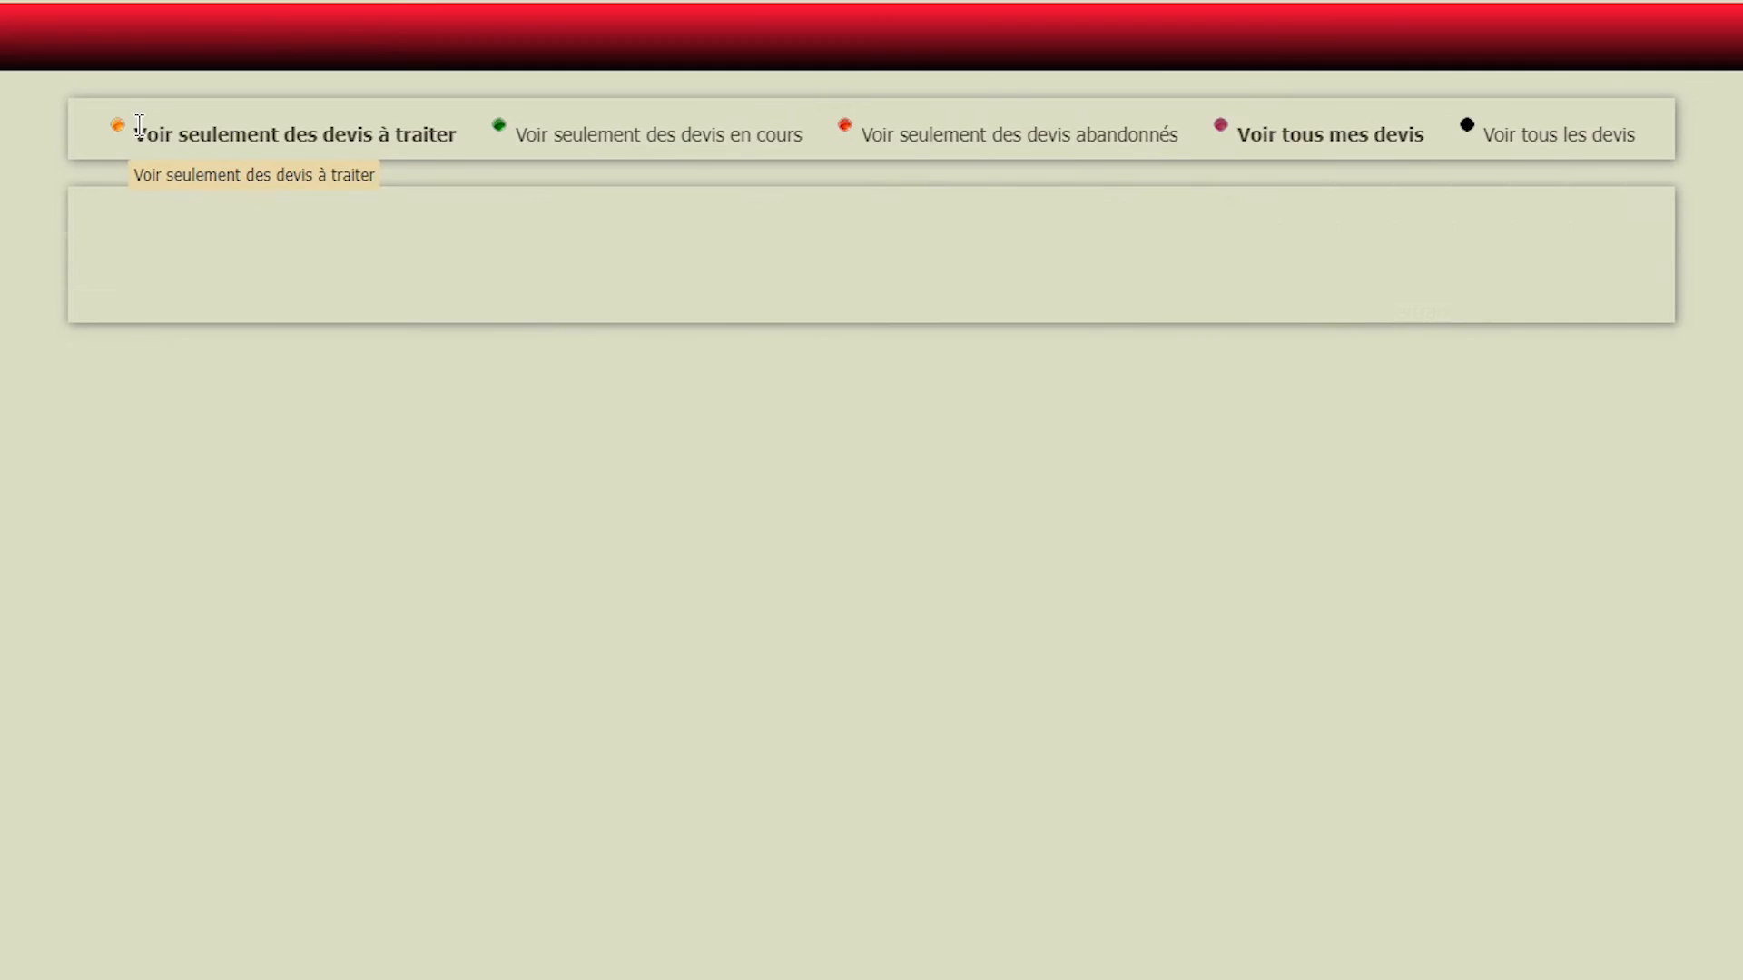
left_click(507, 127)
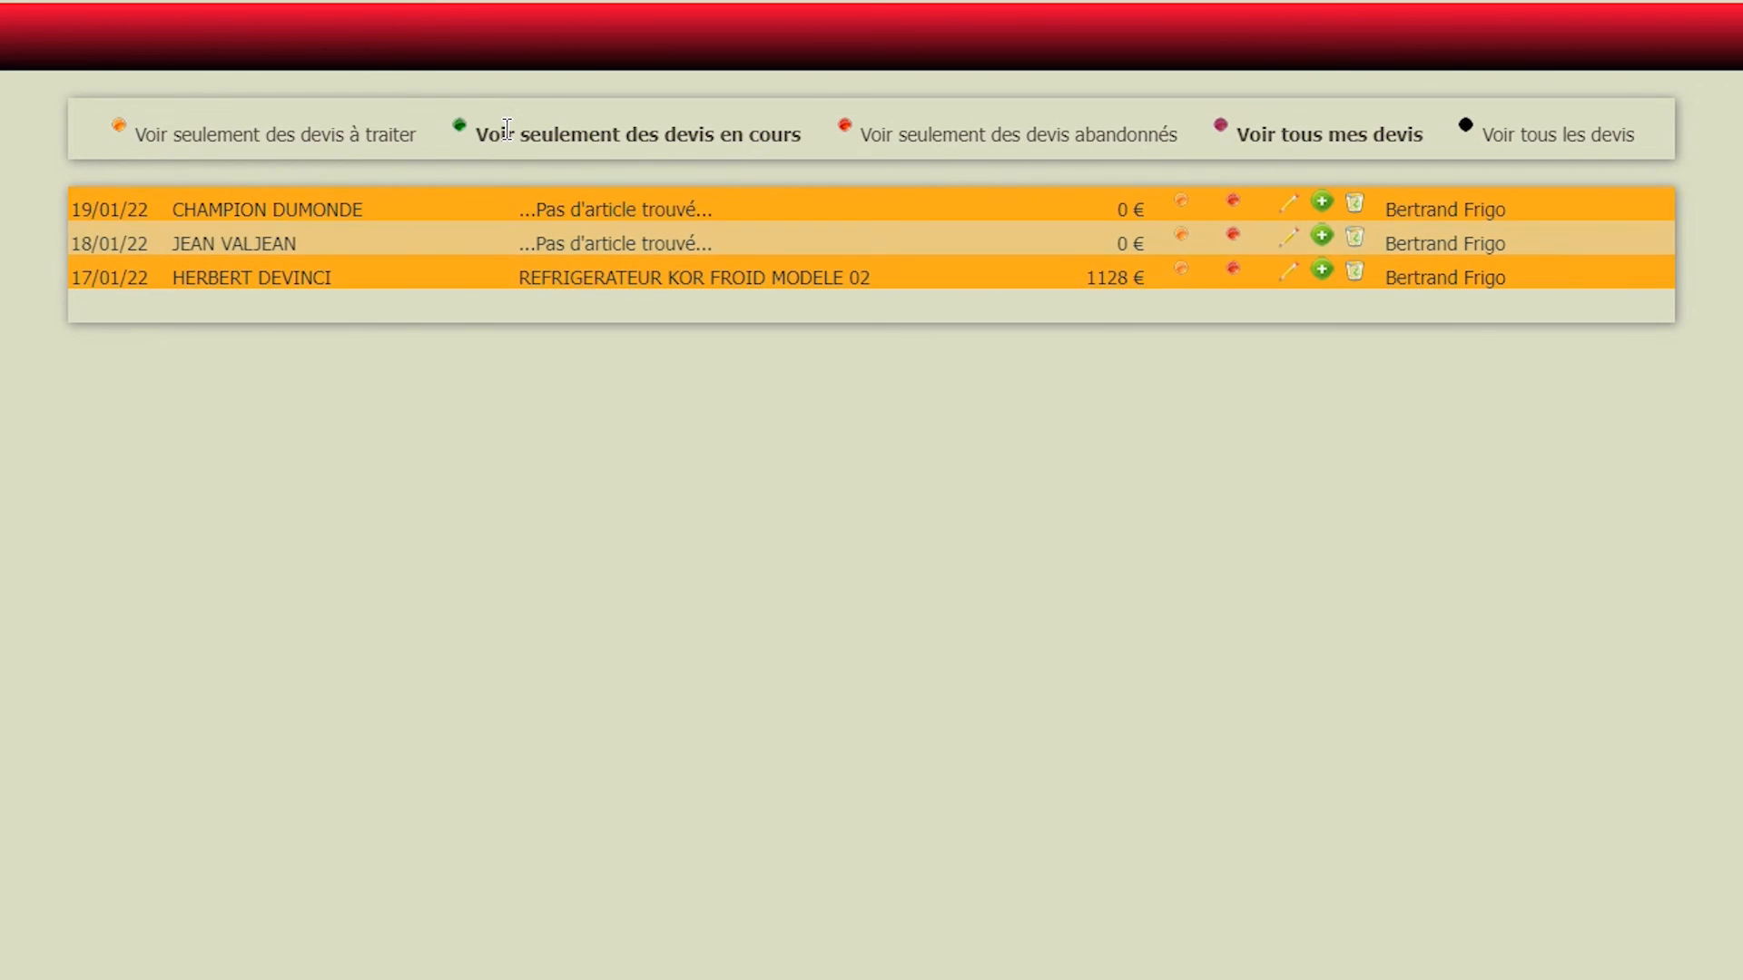
left_click(843, 128)
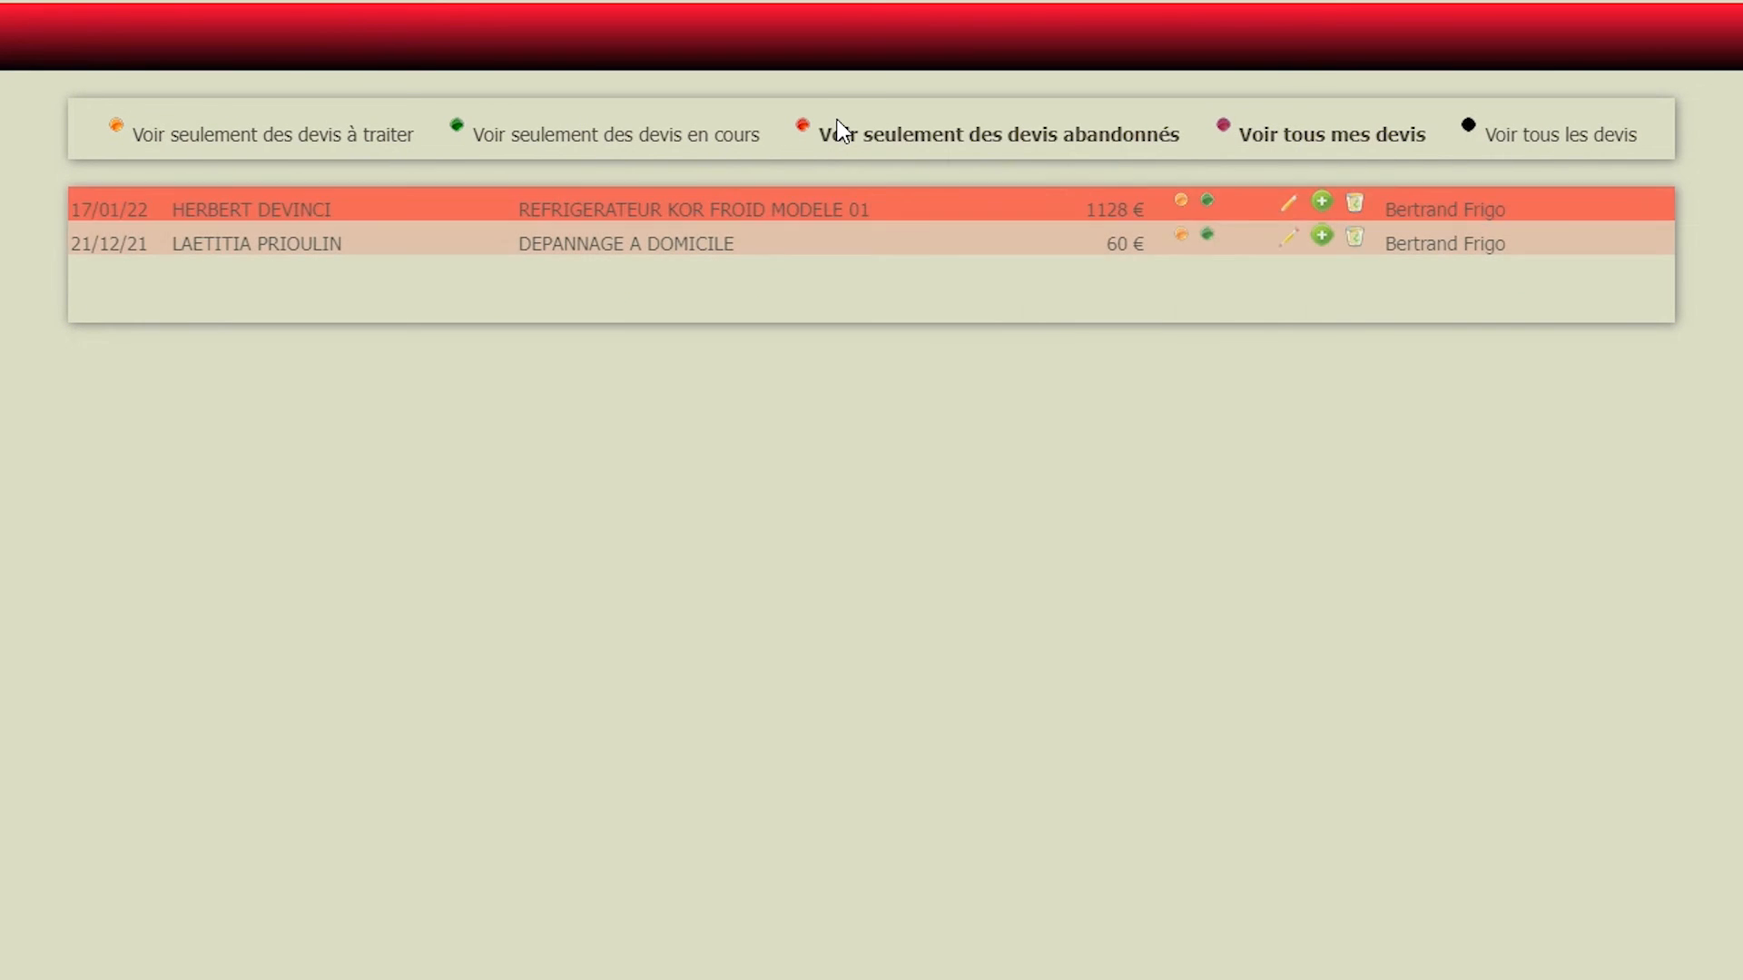
left_click(1473, 124)
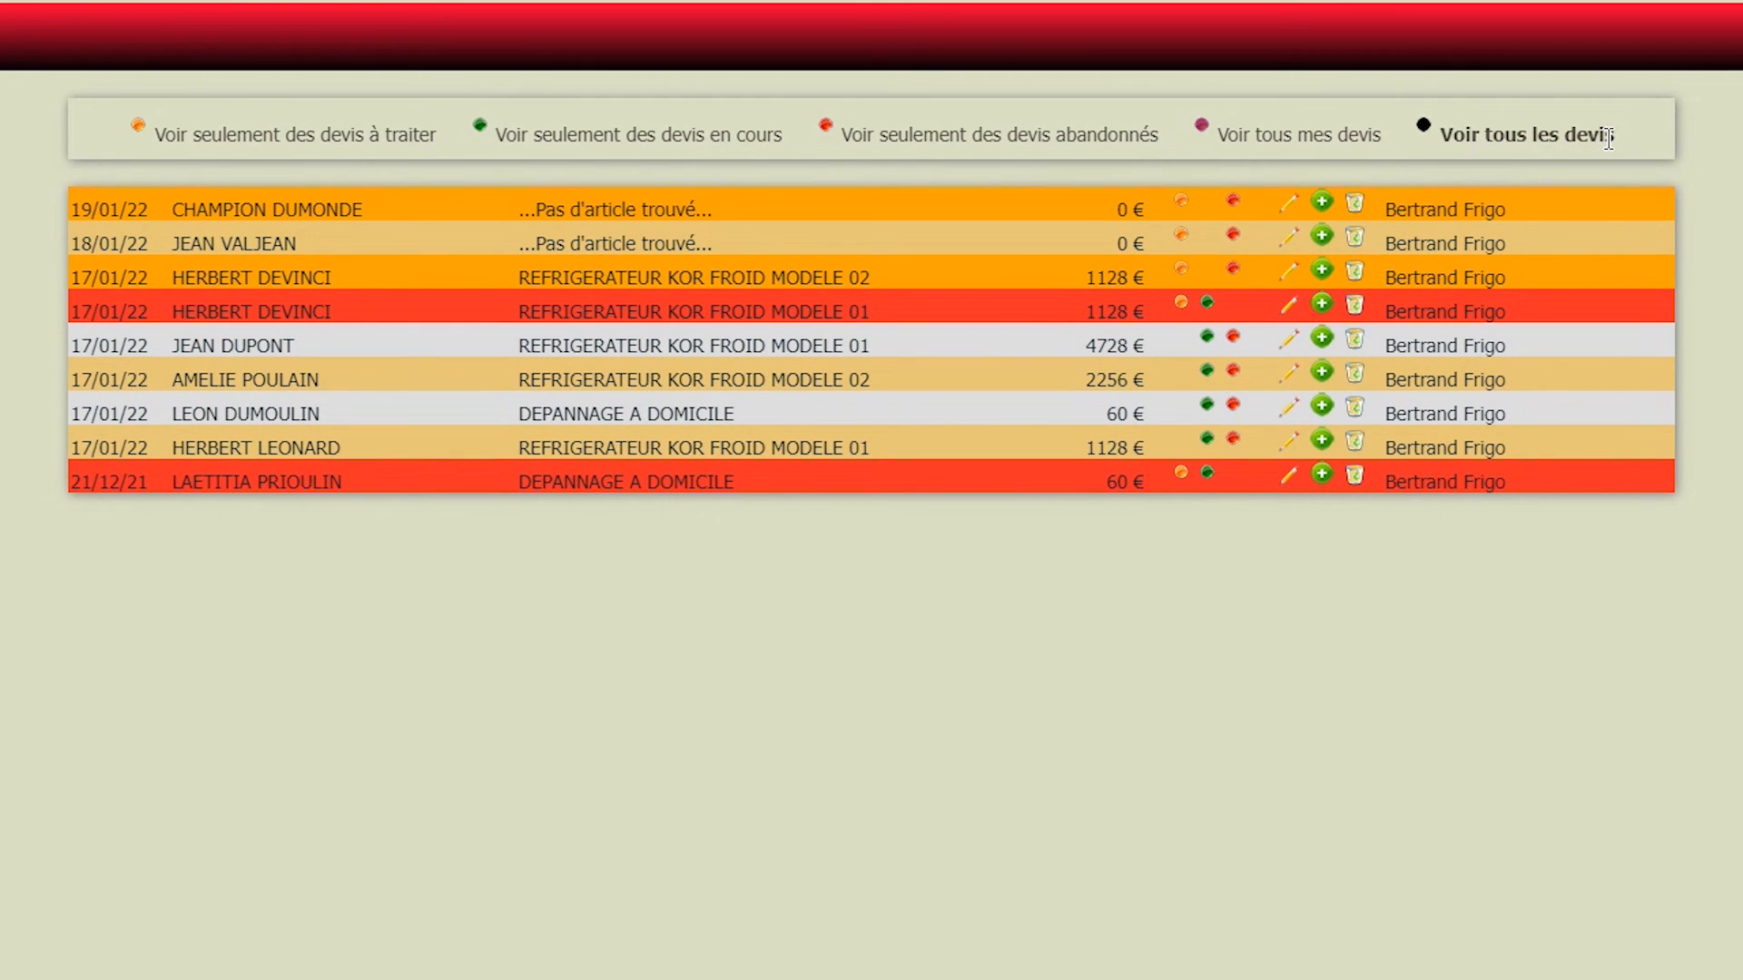
left_click(1214, 141)
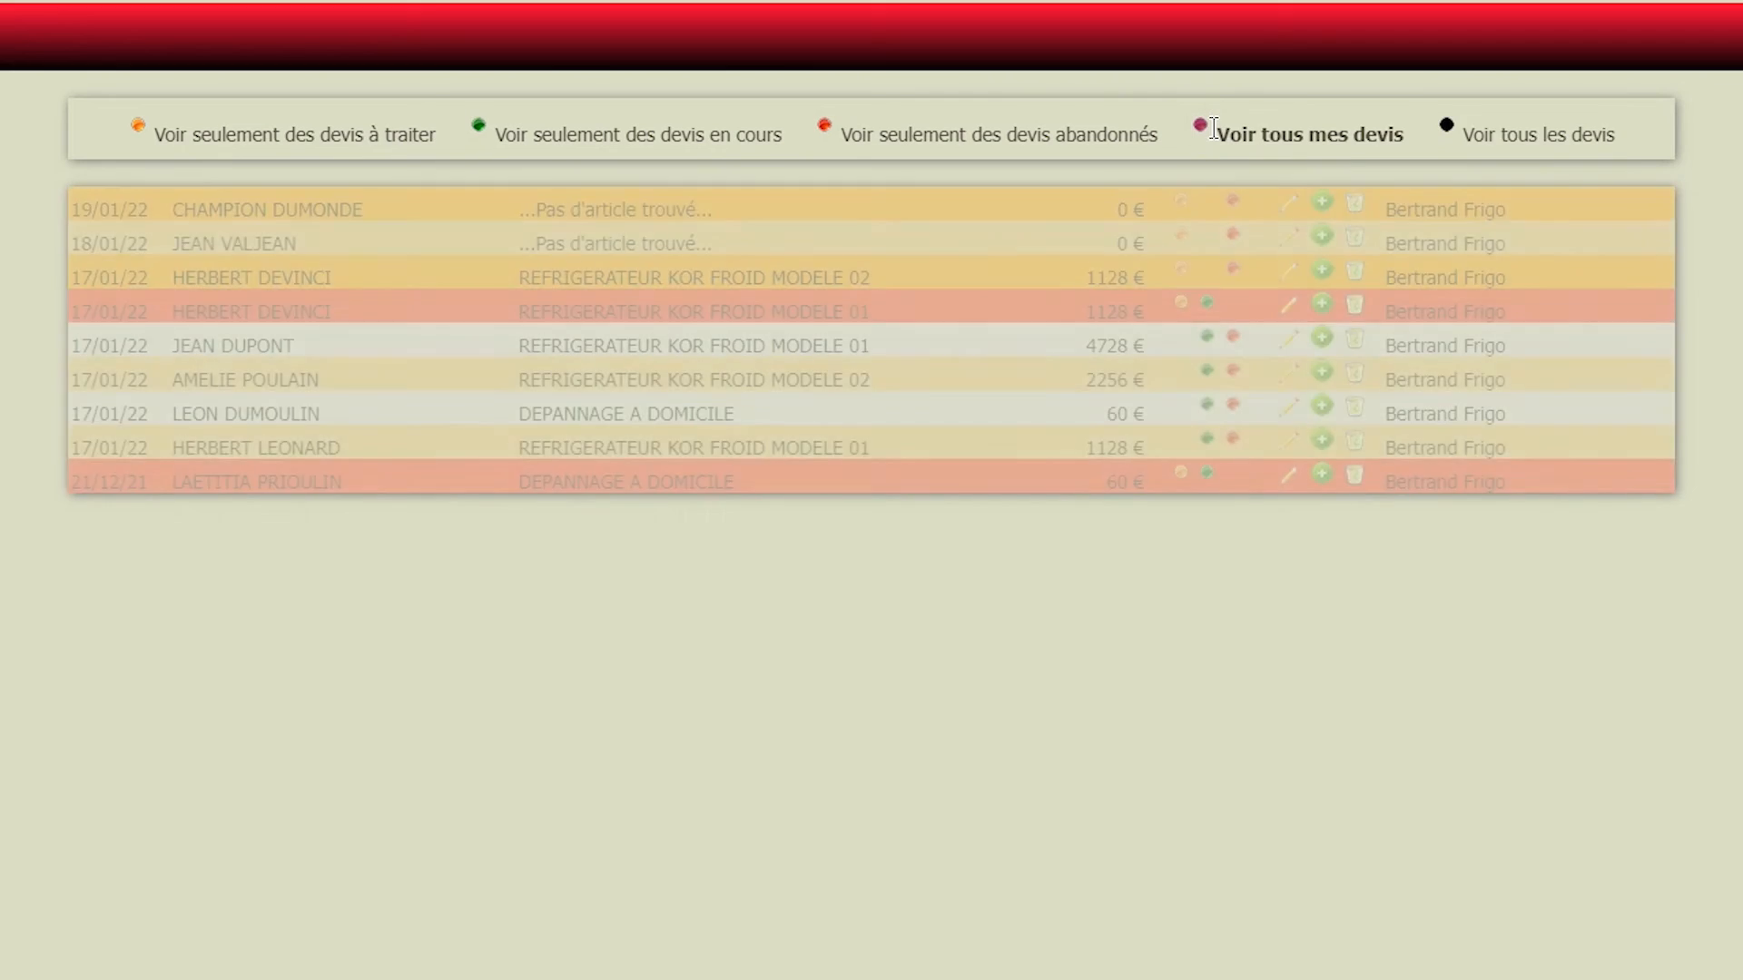
- From the dashboard, open the in-progress 1 128 quote of 17/01/22, view its follow-up notes, and exit without changes
left_click(1706, 22)
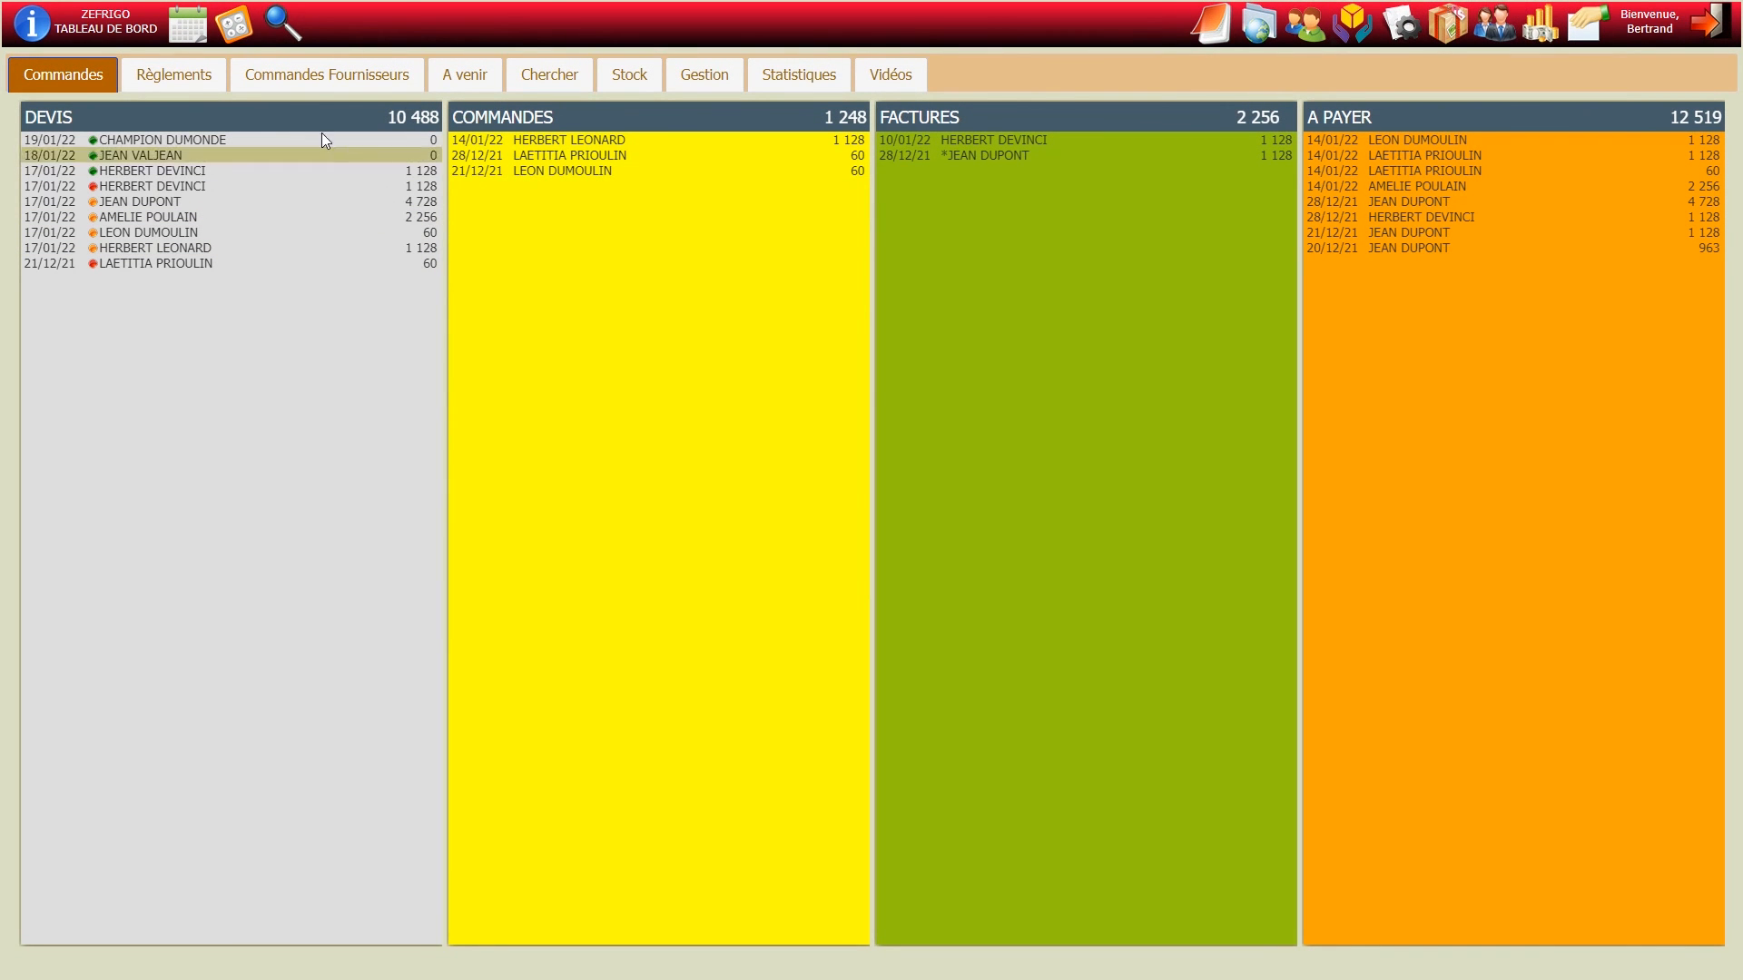
left_click(178, 171)
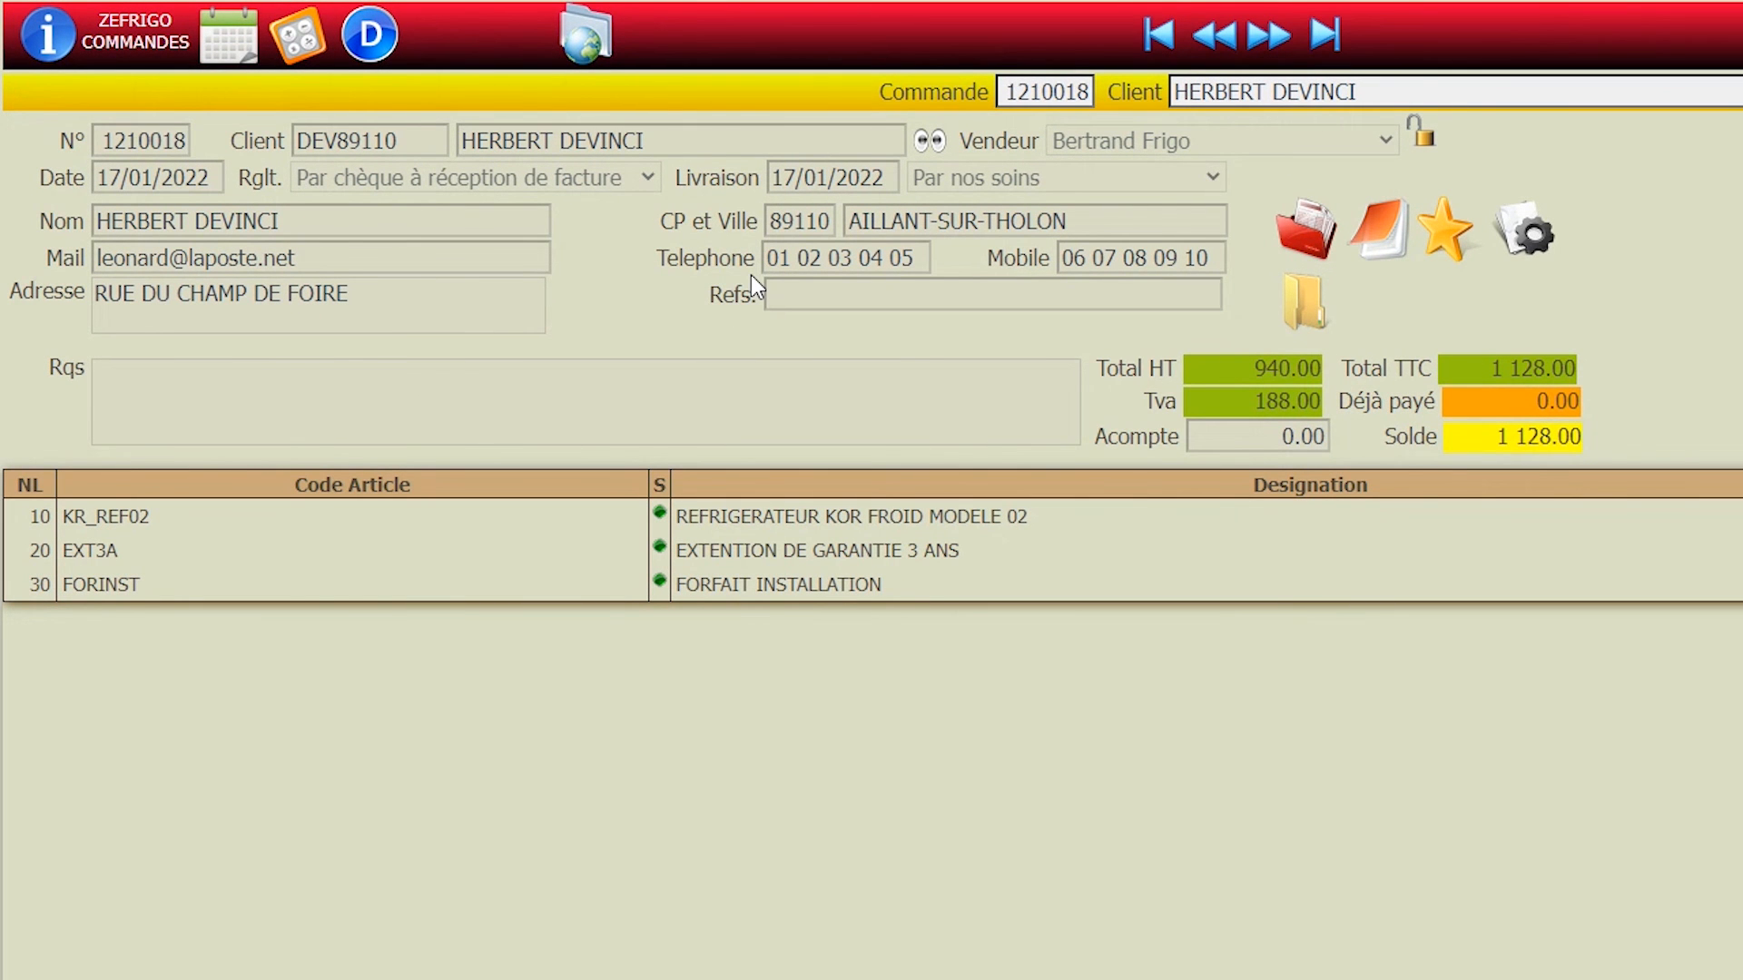
left_click(586, 41)
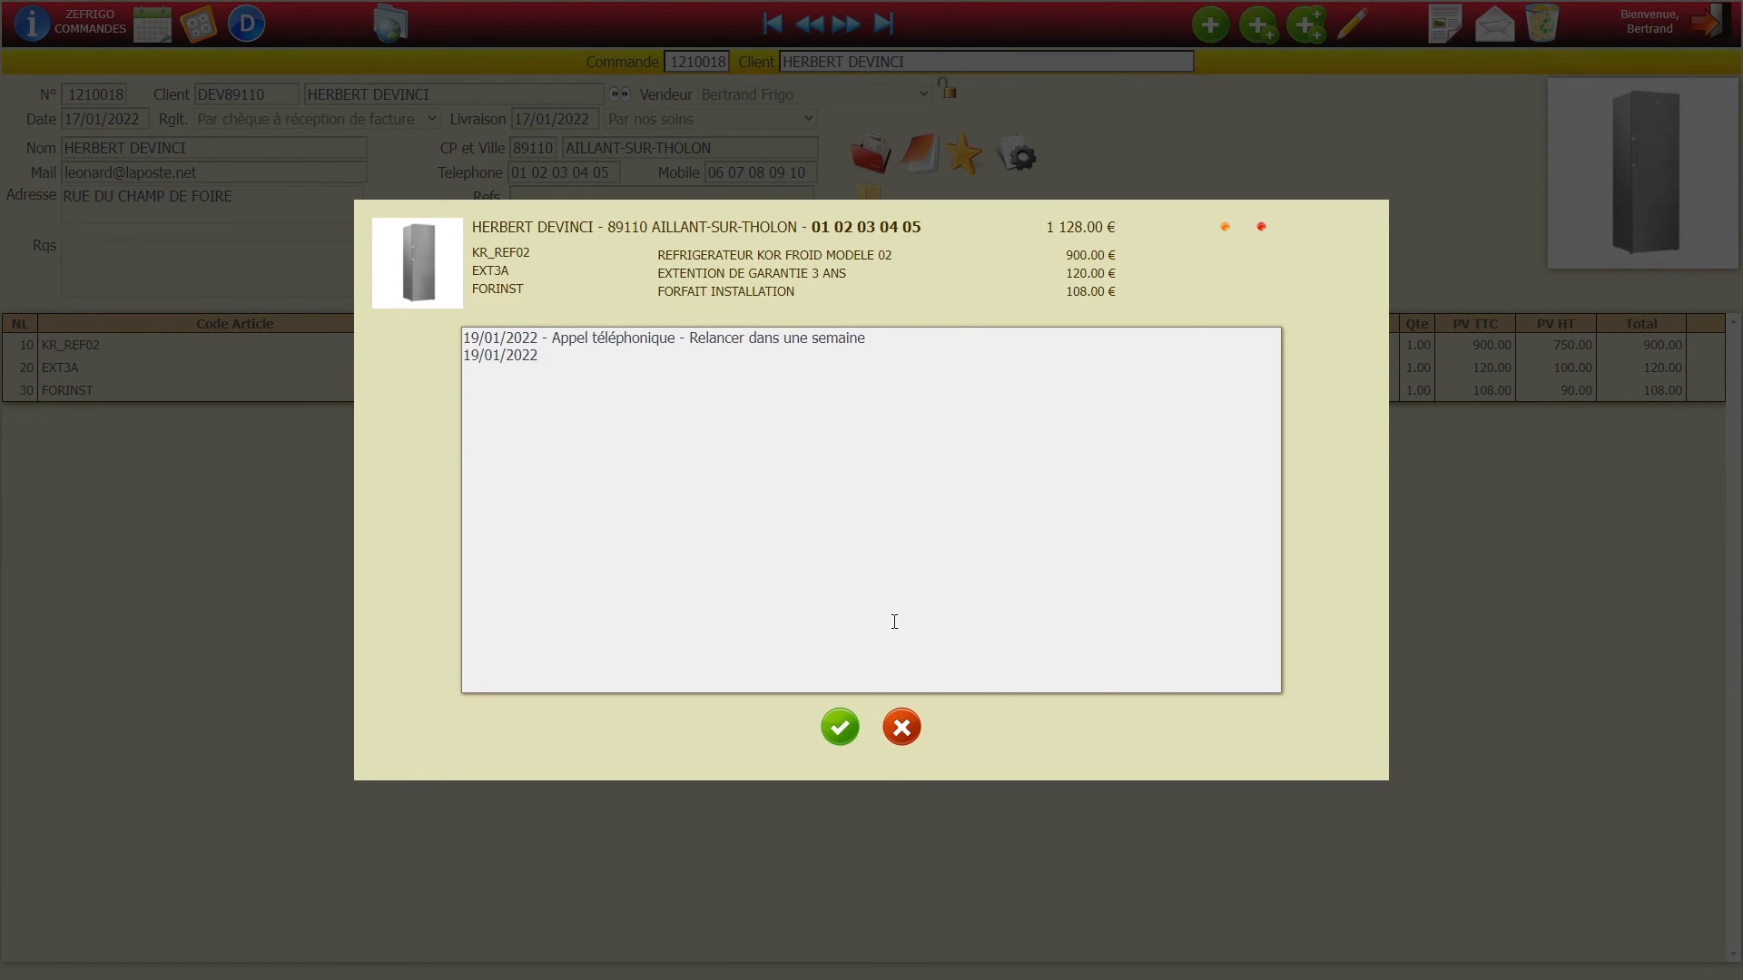
left_click(901, 728)
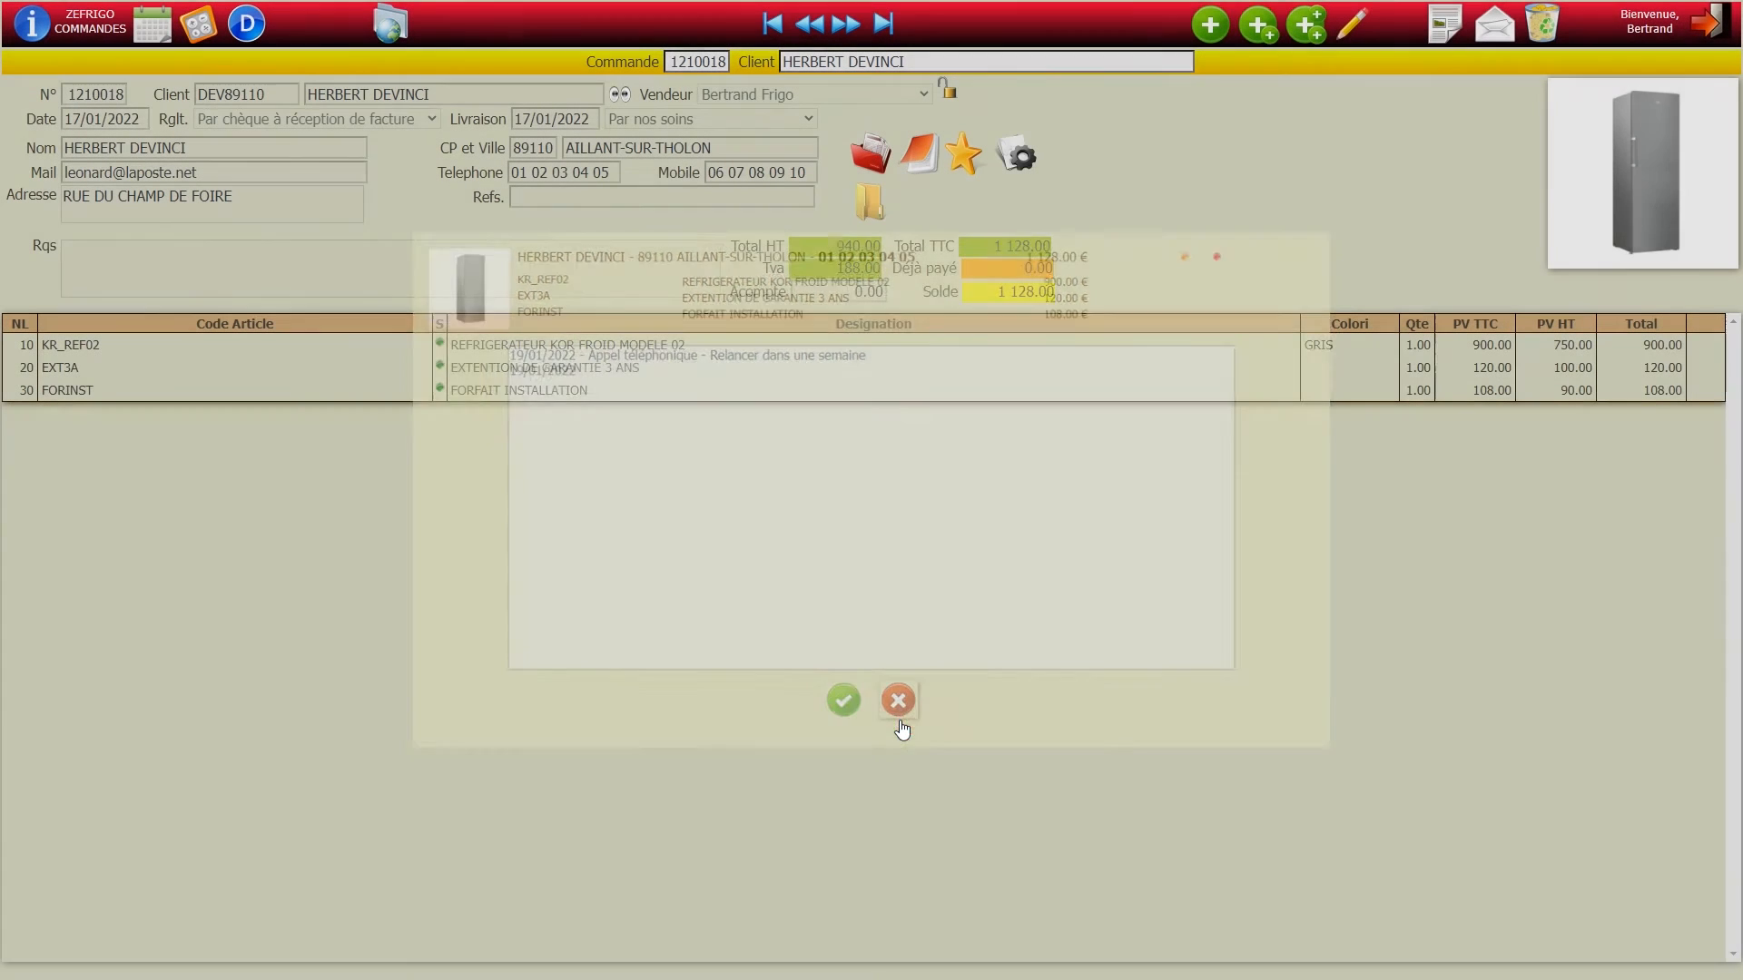
left_click(1709, 27)
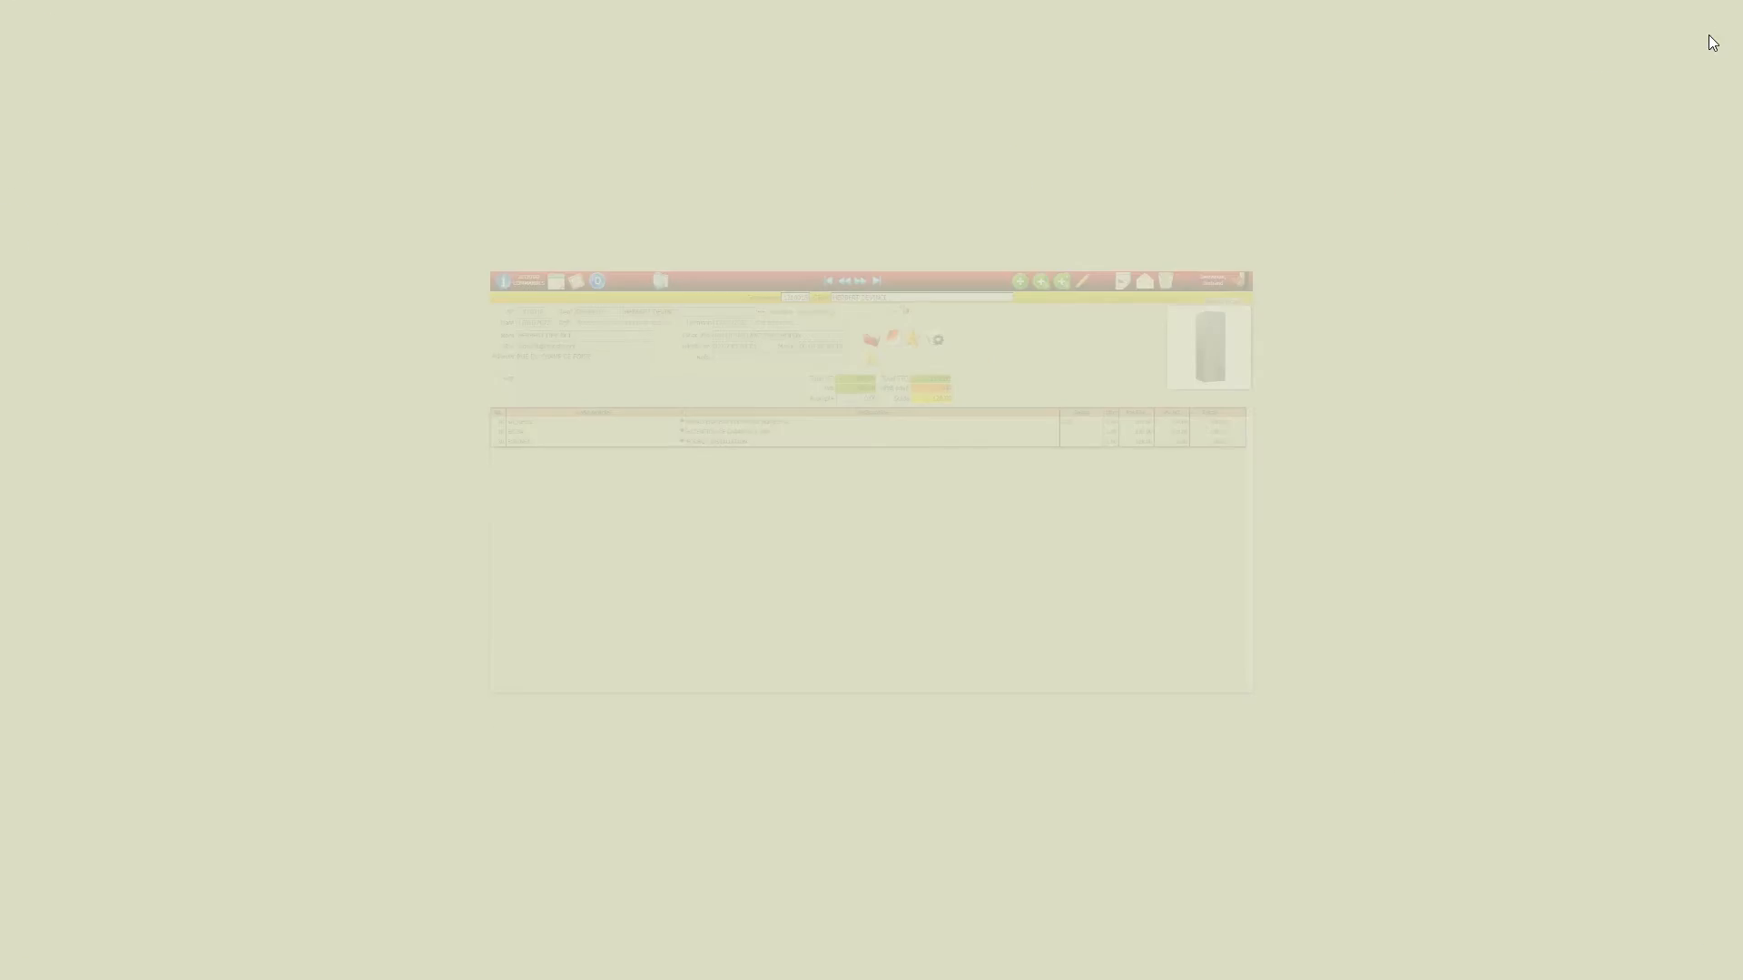